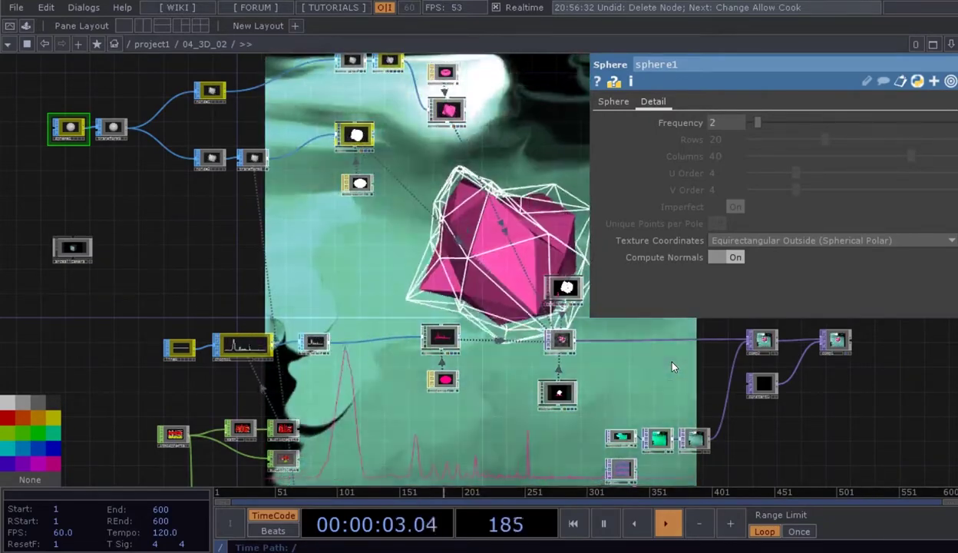
Examine the existing network, looking closely at the arcBallCamera container and the sphere, transform and noise nodes.
{"action": "left_click_drag", "start_coordinate": [404, 286], "coordinate": [455, 304]}
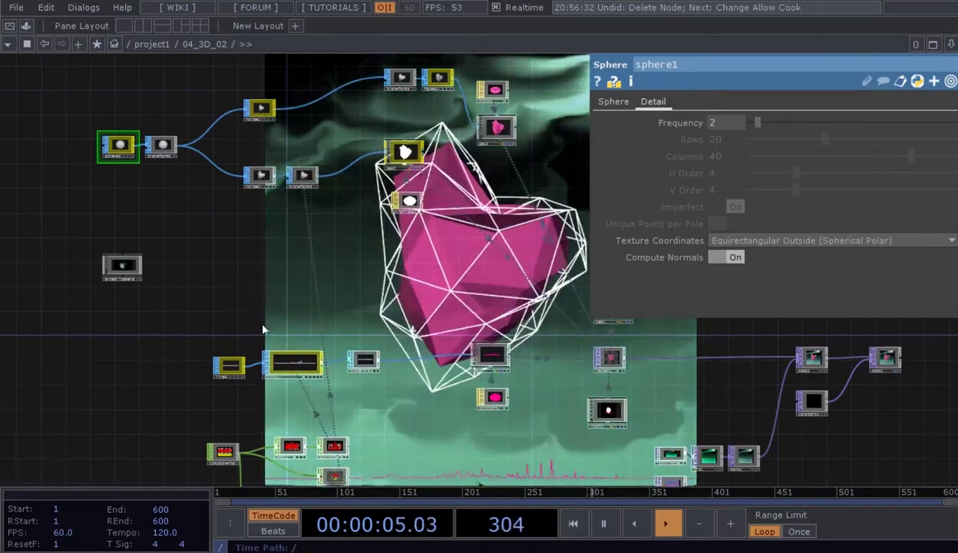
{"action": "left_click_drag", "start_coordinate": [239, 291], "coordinate": [222, 302]}
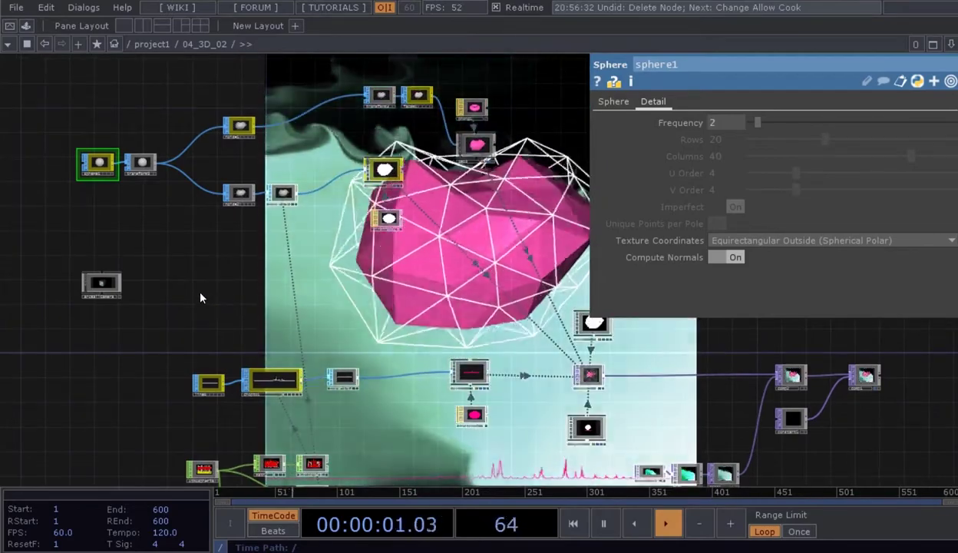
{"action": "left_click_drag", "start_coordinate": [199, 296], "coordinate": [276, 336]}
{"action": "scroll", "coordinate": [173, 313], "scroll_direction": "up", "scroll_amount": 5}
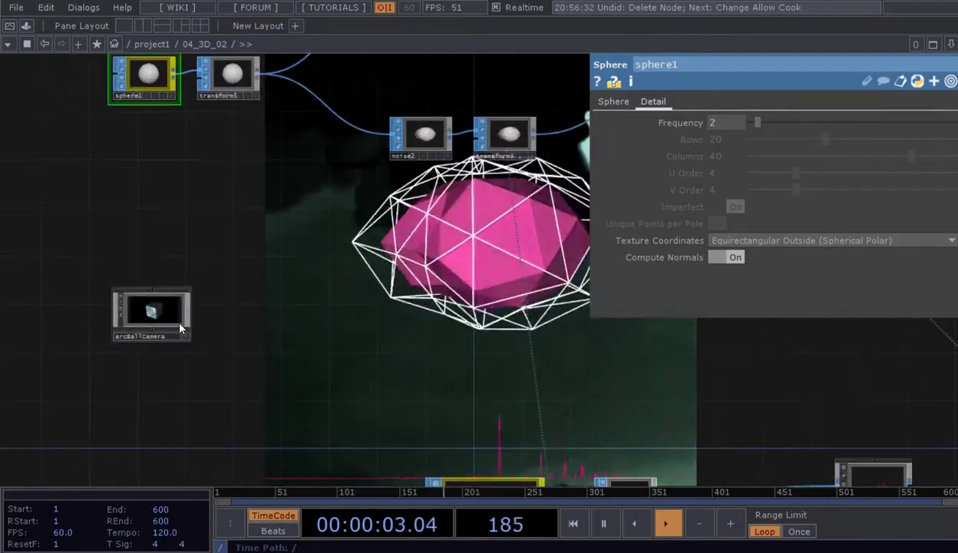
{"action": "left_click", "coordinate": [174, 315]}
{"action": "scroll", "coordinate": [291, 269], "scroll_direction": "down", "scroll_amount": 5}
{"action": "left_click_drag", "start_coordinate": [304, 228], "coordinate": [297, 377]}
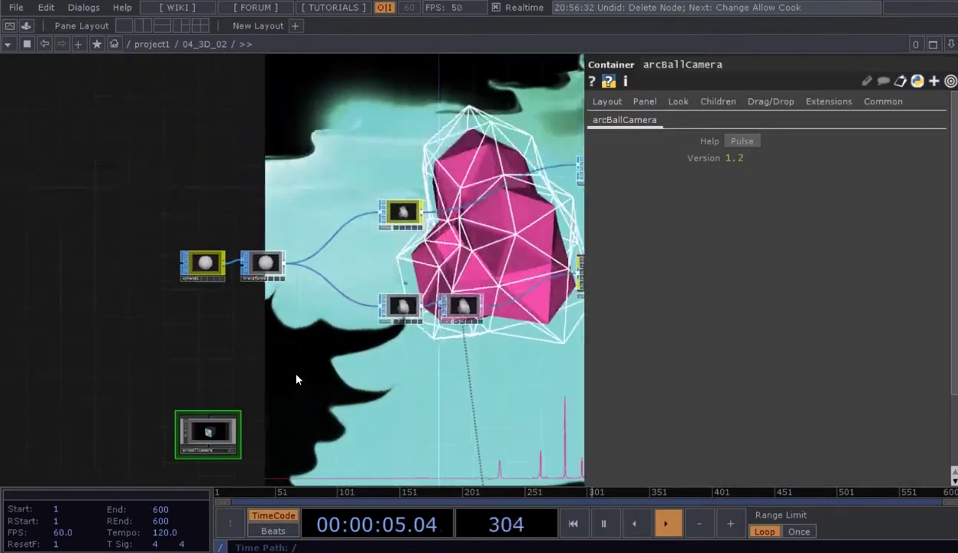
{"action": "scroll", "coordinate": [271, 342], "scroll_direction": "up", "scroll_amount": 5}
{"action": "left_click_drag", "start_coordinate": [270, 340], "coordinate": [174, 327]}
{"action": "scroll", "coordinate": [220, 351], "scroll_direction": "down", "scroll_amount": 2}
{"action": "scroll", "coordinate": [221, 354], "scroll_direction": "down", "scroll_amount": 1}
{"action": "left_click_drag", "start_coordinate": [273, 406], "coordinate": [239, 354]}
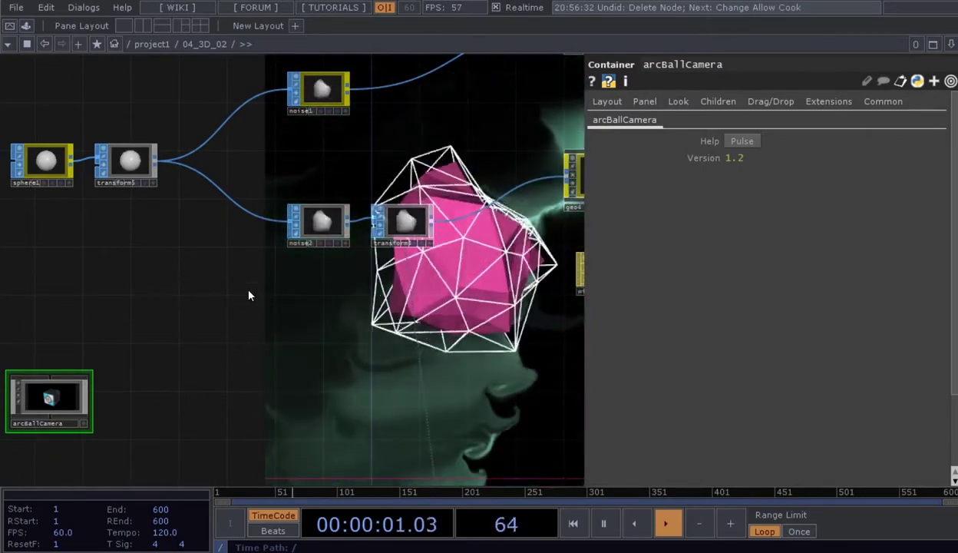
{"action": "left_click_drag", "start_coordinate": [250, 293], "coordinate": [362, 318]}
{"action": "scroll", "coordinate": [179, 276], "scroll_direction": "up", "scroll_amount": 3}
{"action": "left_click_drag", "start_coordinate": [181, 280], "coordinate": [173, 313]}
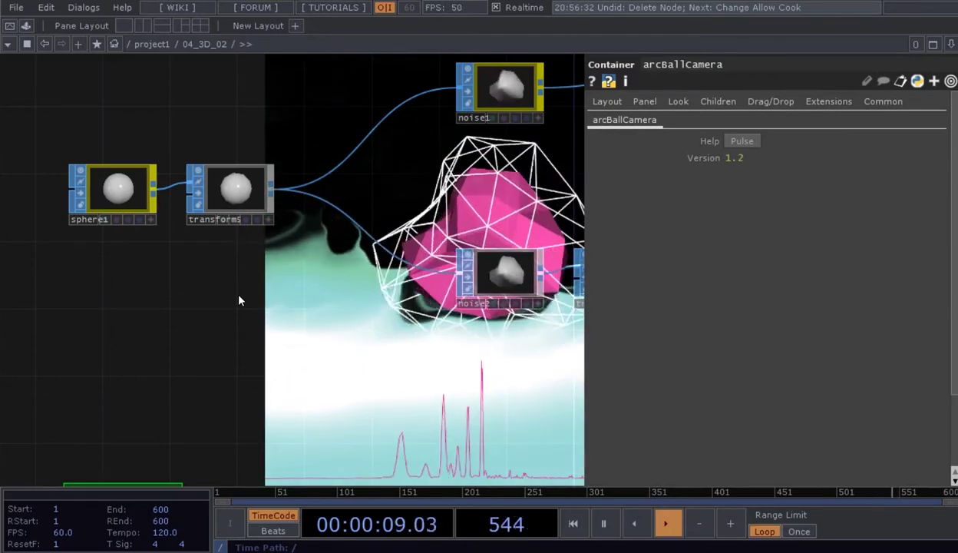
{"action": "key", "text": "Tab"}
{"action": "left_click_drag", "start_coordinate": [265, 76], "coordinate": [550, 67]}
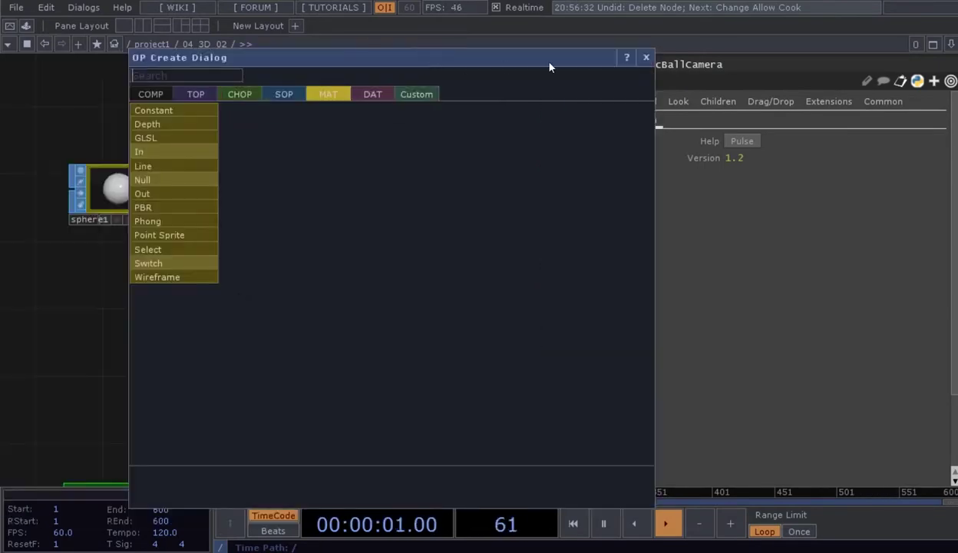
{"action": "left_click", "coordinate": [647, 58]}
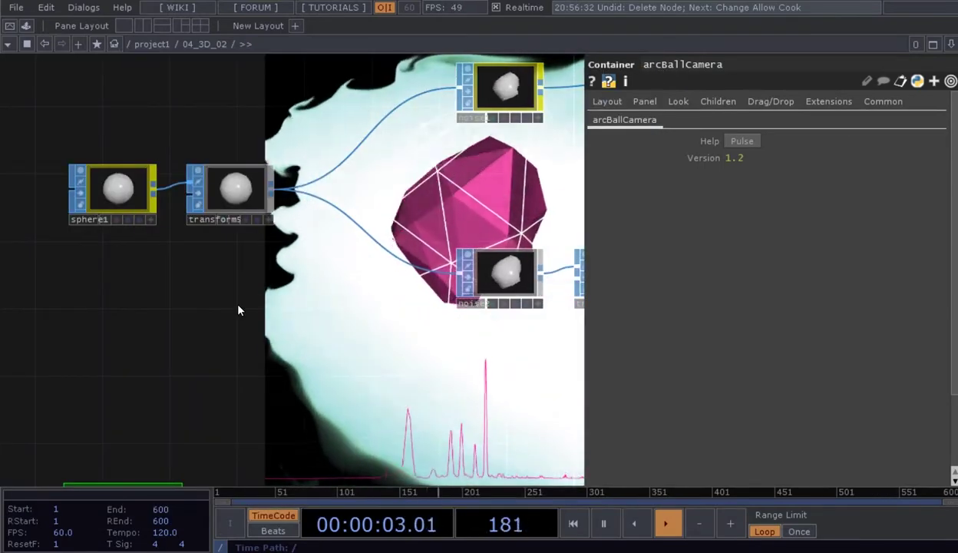
Browse the available TOP, CHOP and SOP operators for creating new nodes.
{"action": "key", "text": "Tab"}
{"action": "left_click_drag", "start_coordinate": [238, 85], "coordinate": [390, 72]}
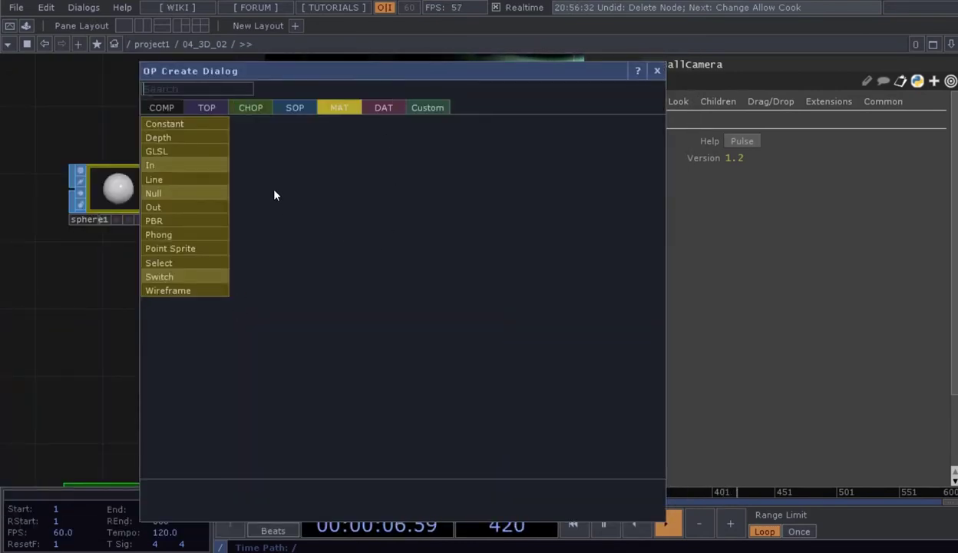
{"action": "left_click", "coordinate": [206, 109]}
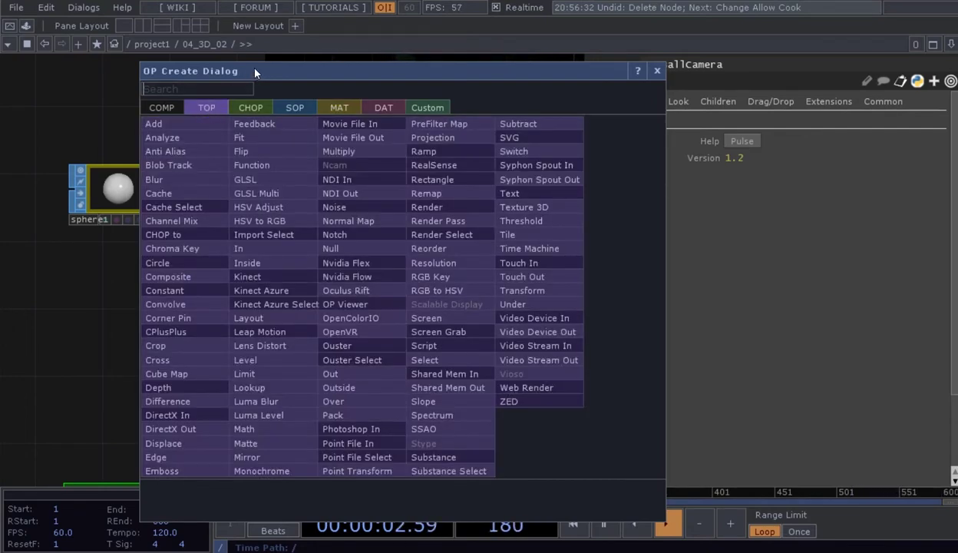
{"action": "left_click", "coordinate": [246, 112]}
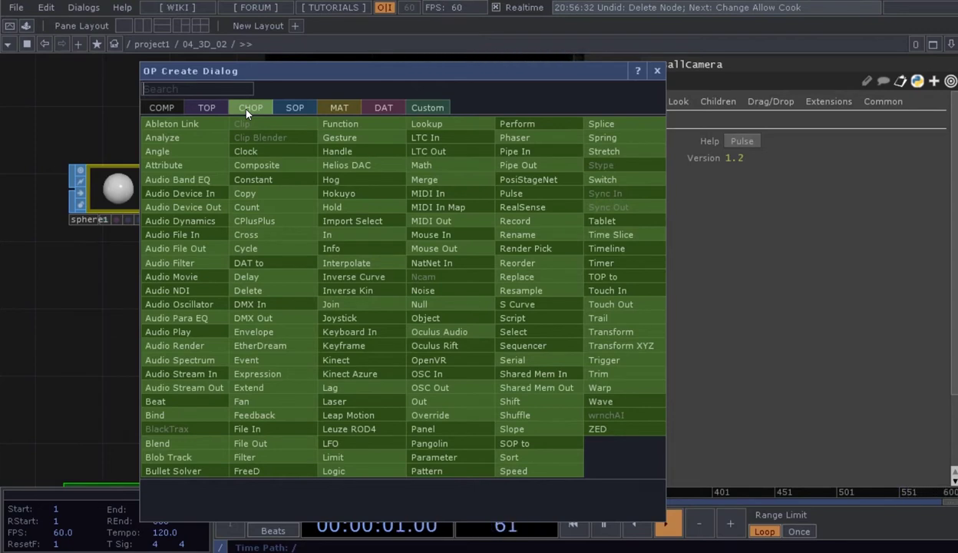
{"action": "left_click", "coordinate": [290, 108]}
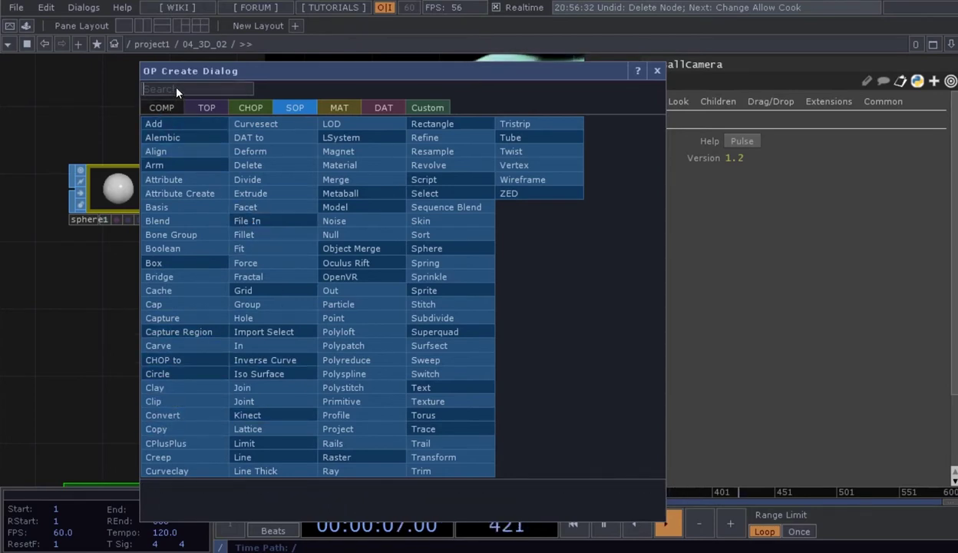
Add a Line SOP in an empty area of the network, away from the existing nodes.
{"action": "type", "text": "line"}
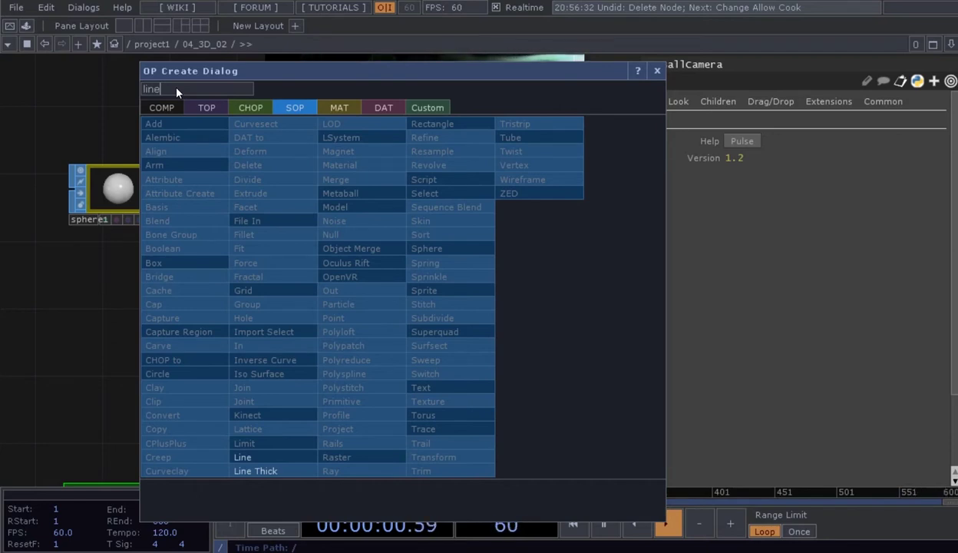
{"action": "key", "text": "BackSpace"}
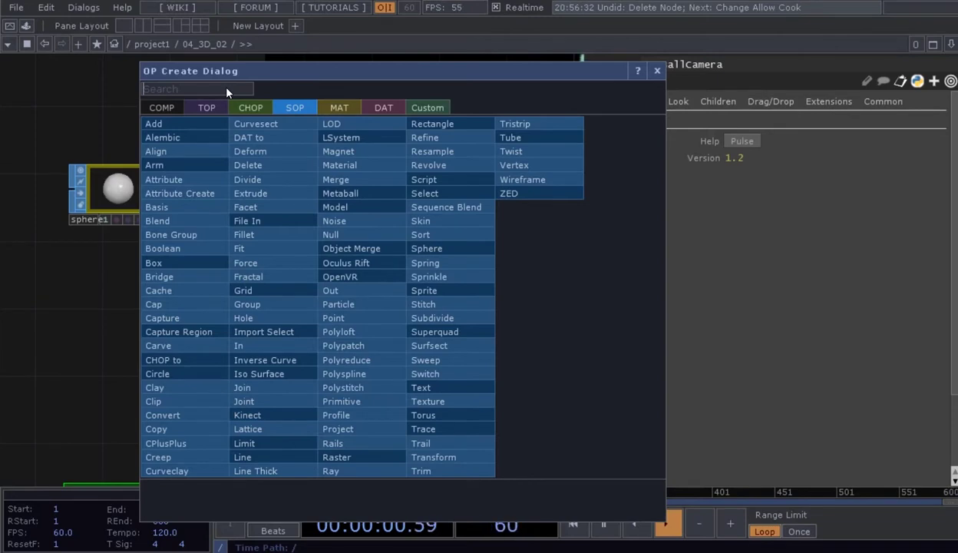
{"action": "type", "text": "line"}
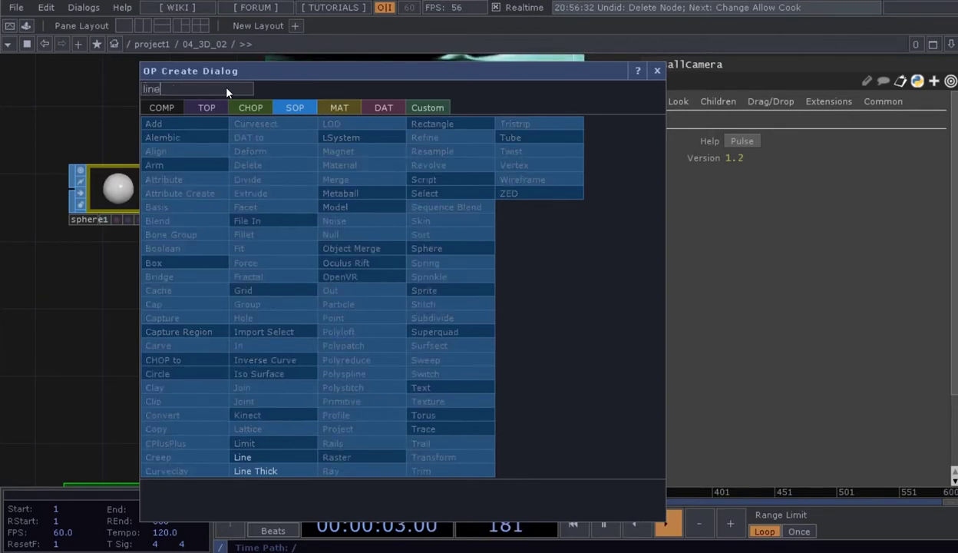
{"action": "left_click", "coordinate": [257, 457]}
{"action": "left_click", "coordinate": [192, 323]}
{"action": "scroll", "coordinate": [223, 372], "scroll_direction": "down", "scroll_amount": 5}
{"action": "scroll", "coordinate": [233, 381], "scroll_direction": "down", "scroll_amount": 5}
{"action": "left_click_drag", "start_coordinate": [233, 381], "coordinate": [516, 284]}
{"action": "scroll", "coordinate": [476, 338], "scroll_direction": "up", "scroll_amount": 10}
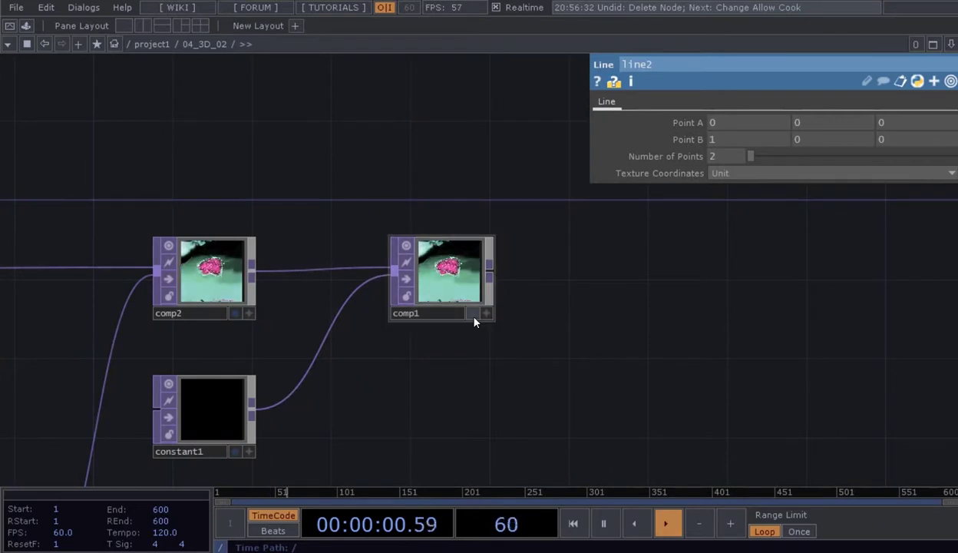
{"action": "scroll", "coordinate": [488, 338], "scroll_direction": "down", "scroll_amount": 6}
{"action": "left_click_drag", "start_coordinate": [467, 335], "coordinate": [186, 378]}
{"action": "left_click_drag", "start_coordinate": [417, 223], "coordinate": [379, 329]}
{"action": "scroll", "coordinate": [395, 214], "scroll_direction": "up", "scroll_amount": 5}
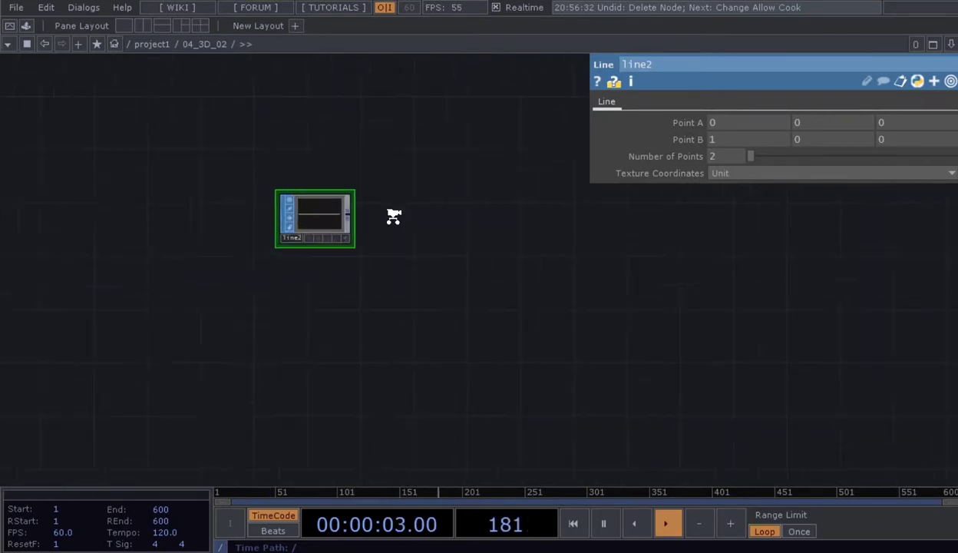
{"action": "left_click_drag", "start_coordinate": [298, 212], "coordinate": [337, 192]}
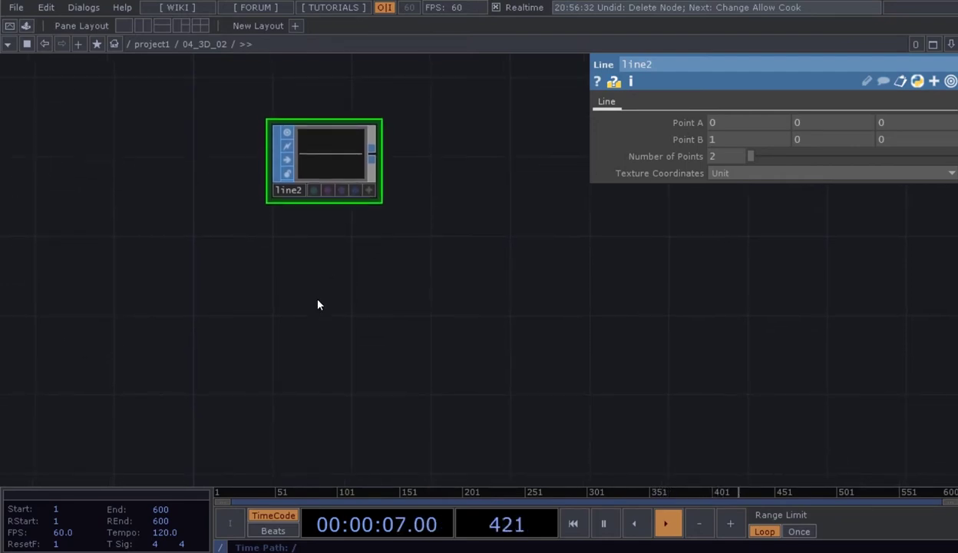
Add a Sphere SOP directly below the new line node.
{"action": "key", "text": "Tab"}
{"action": "type", "text": "sp"}
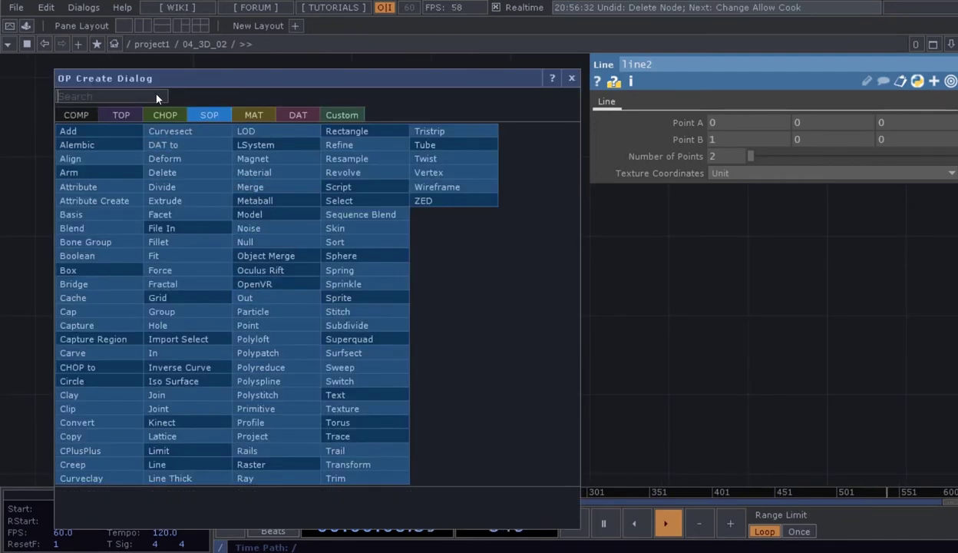
{"action": "type", "text": "here"}
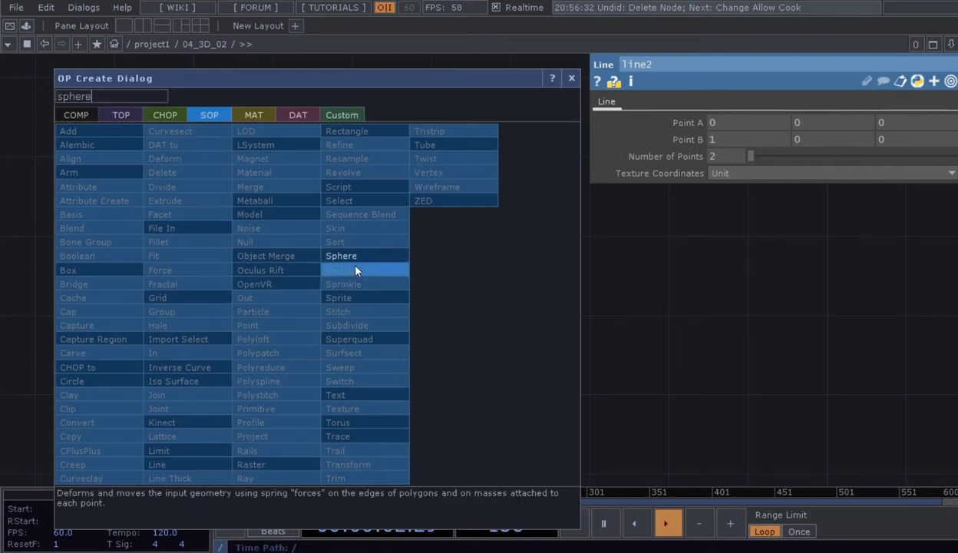
{"action": "key", "text": "Return"}
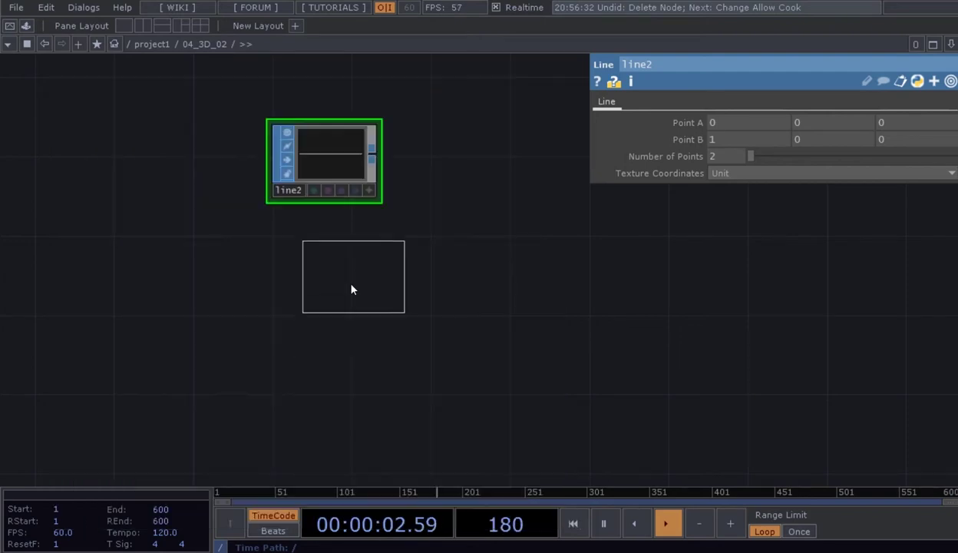
{"action": "left_click", "coordinate": [324, 282]}
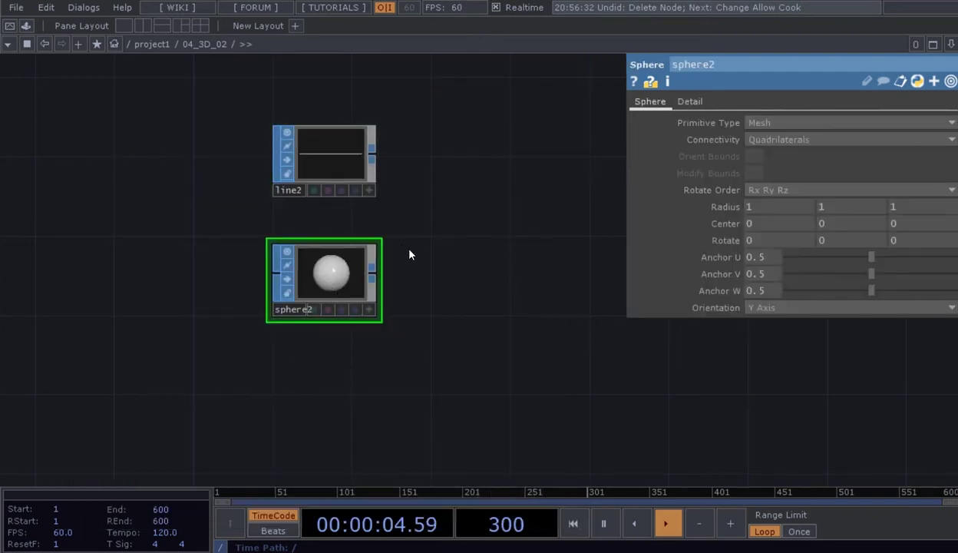
Add a Noise SOP directly below the new sphere node.
{"action": "left_click_drag", "start_coordinate": [437, 267], "coordinate": [437, 250]}
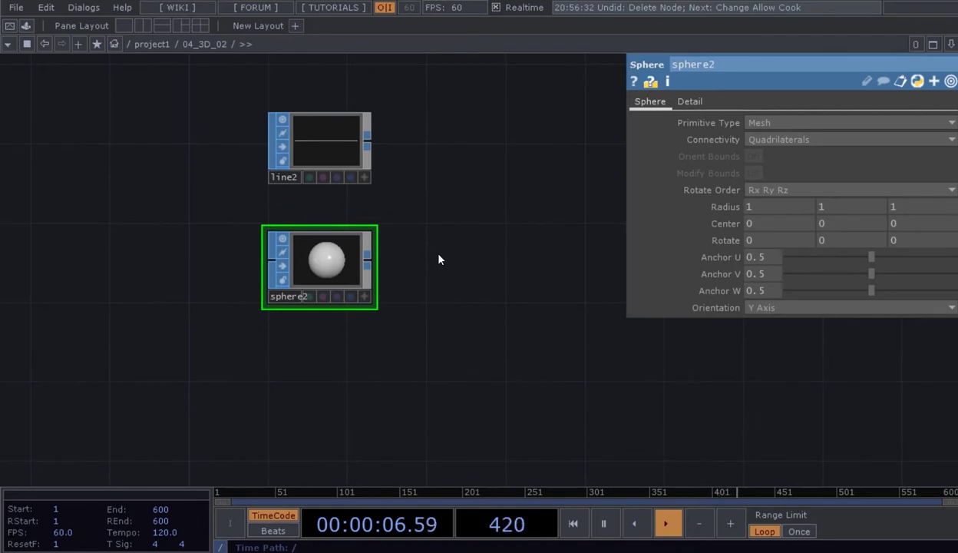
{"action": "key", "text": "Tab"}
{"action": "left_click", "coordinate": [374, 69]}
{"action": "left_click", "coordinate": [329, 74]}
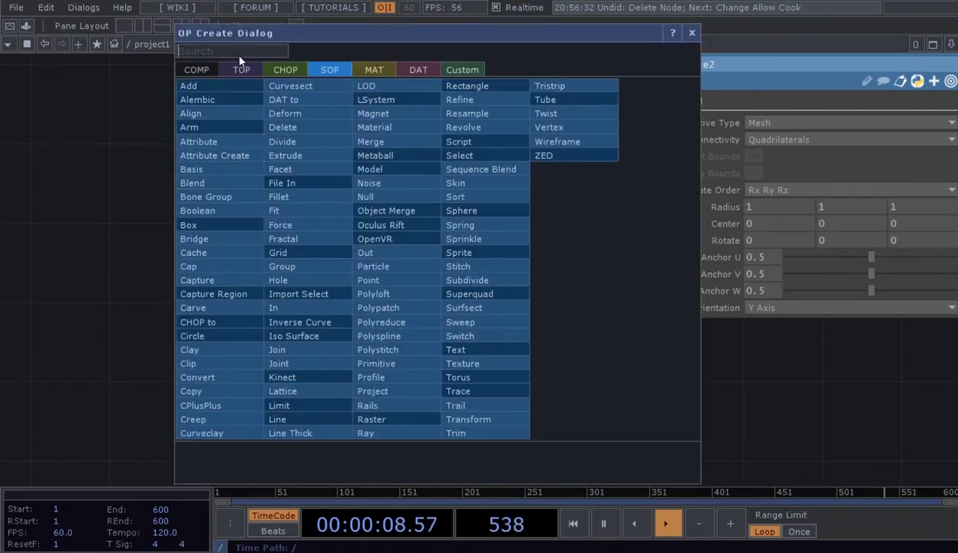
{"action": "type", "text": "noise"}
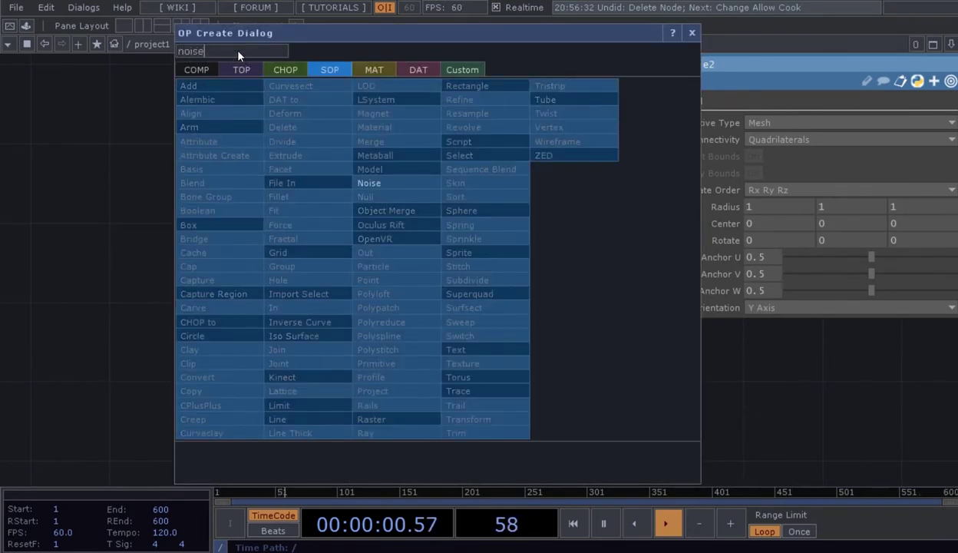
{"action": "left_click", "coordinate": [377, 185]}
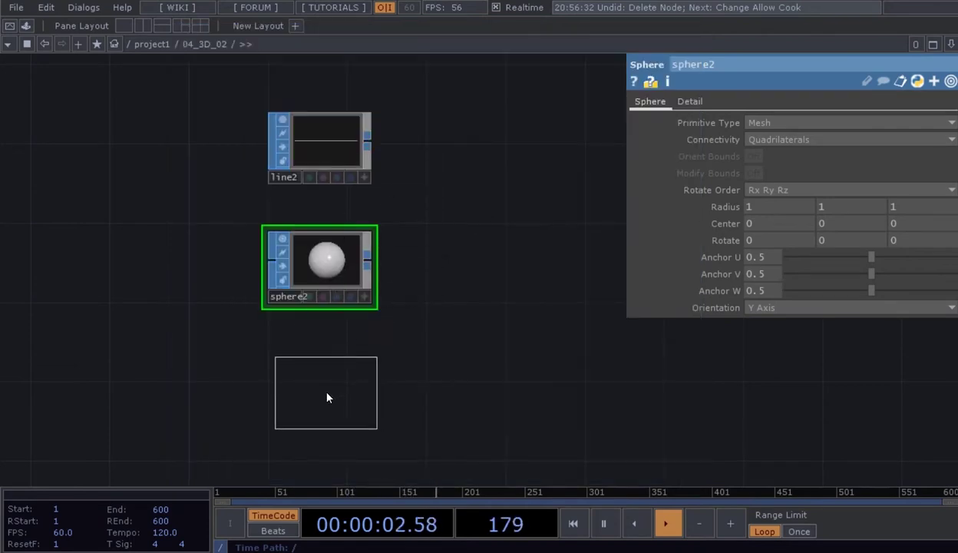
{"action": "left_click", "coordinate": [327, 397]}
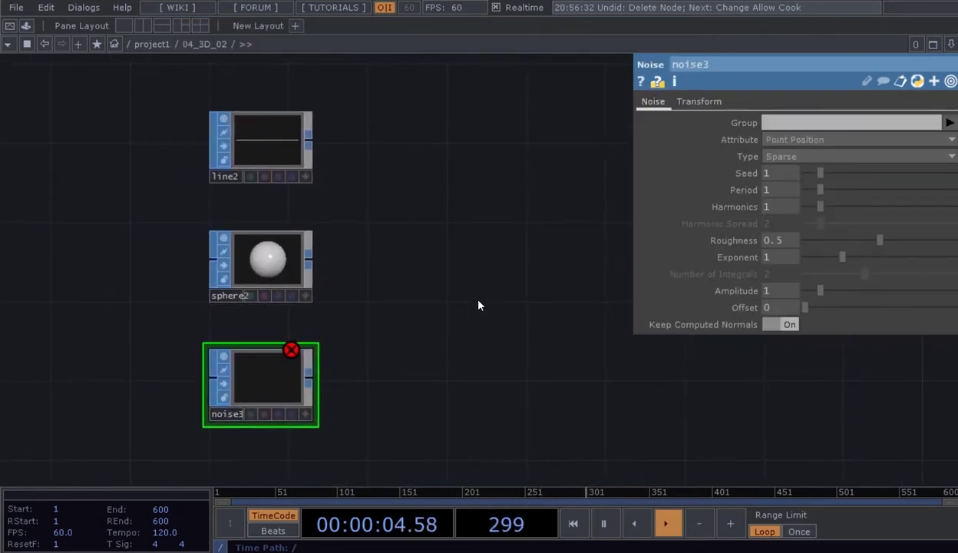
Add a CHOP to SOP to the right of the line node.
{"action": "key", "text": "Tab"}
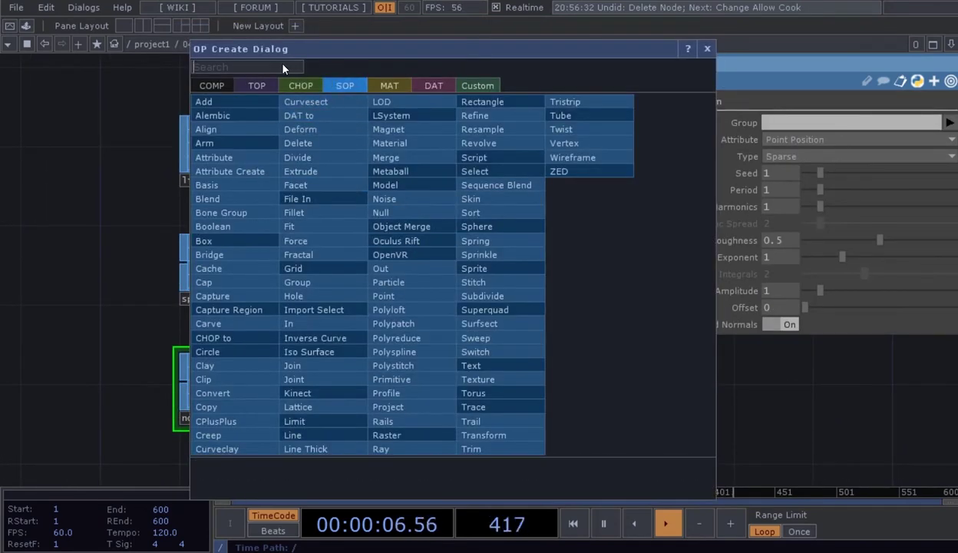
{"action": "type", "text": "chopto"}
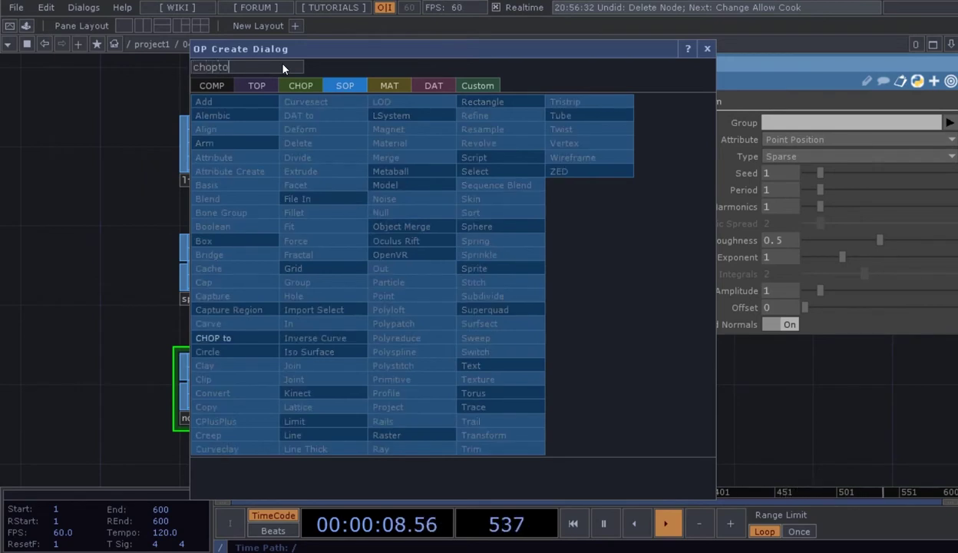
{"action": "left_click", "coordinate": [237, 339]}
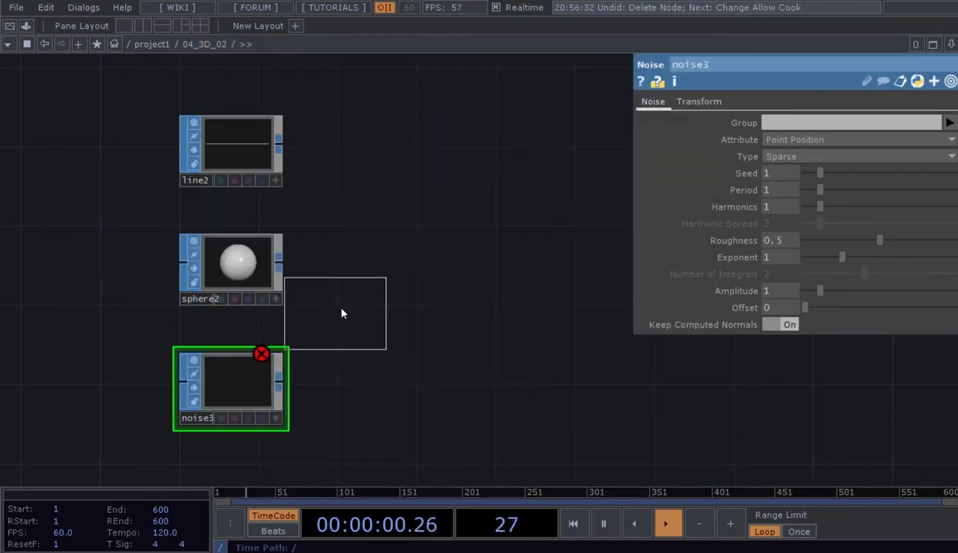
{"action": "left_click", "coordinate": [388, 153]}
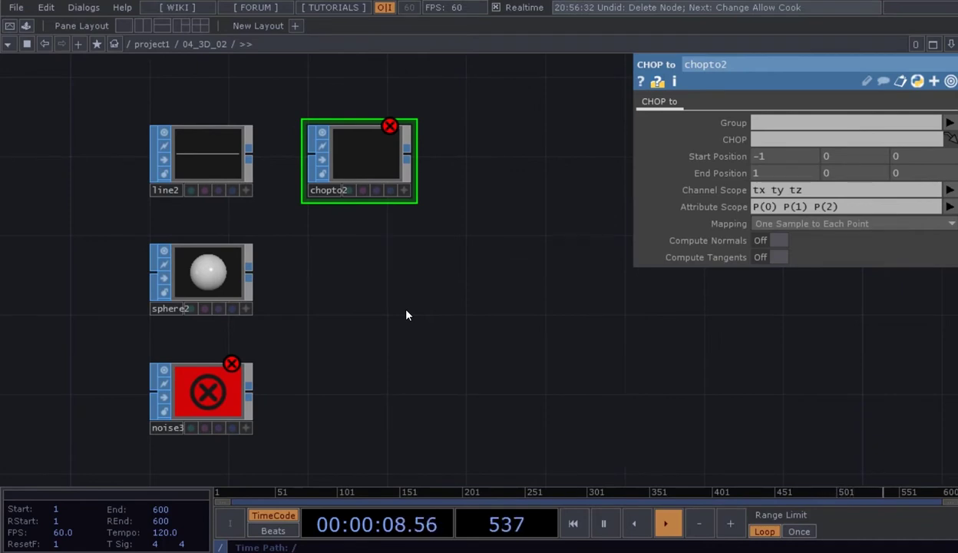
Add a Geometry COMP to the right of the CHOP to node.
{"action": "key", "text": "Tab"}
{"action": "left_click_drag", "start_coordinate": [278, 85], "coordinate": [255, 75]}
{"action": "left_click", "coordinate": [129, 107]}
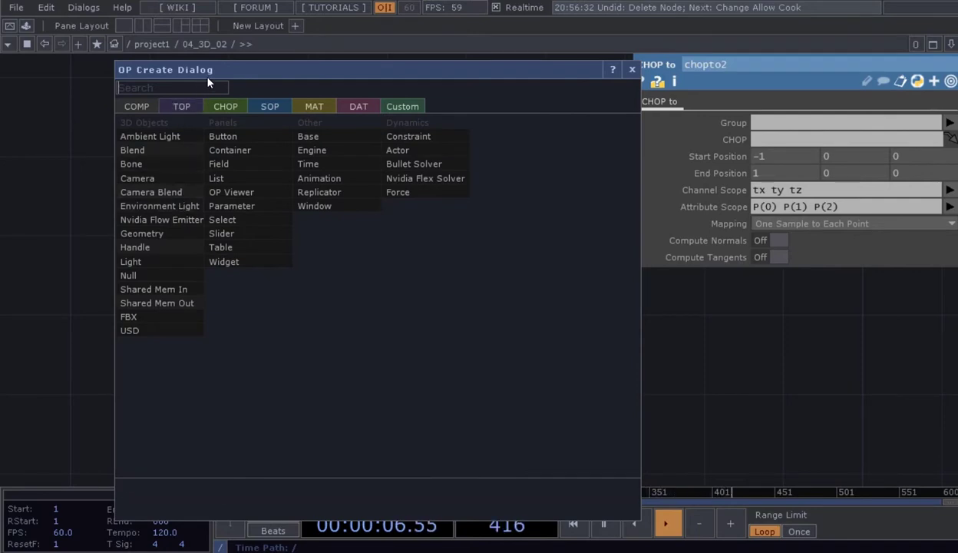
{"action": "left_click_drag", "start_coordinate": [214, 74], "coordinate": [207, 77]}
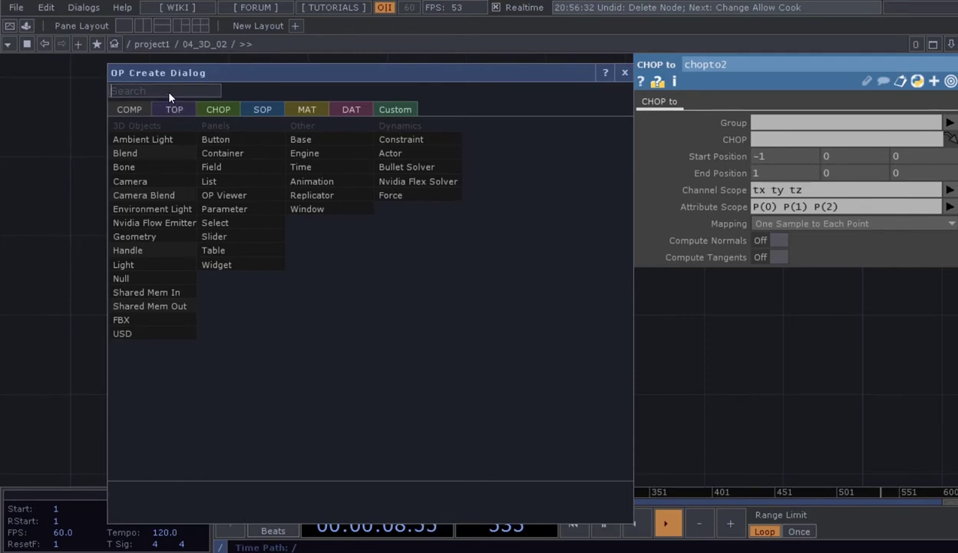
{"action": "type", "text": "ge"}
{"action": "left_click", "coordinate": [146, 237]}
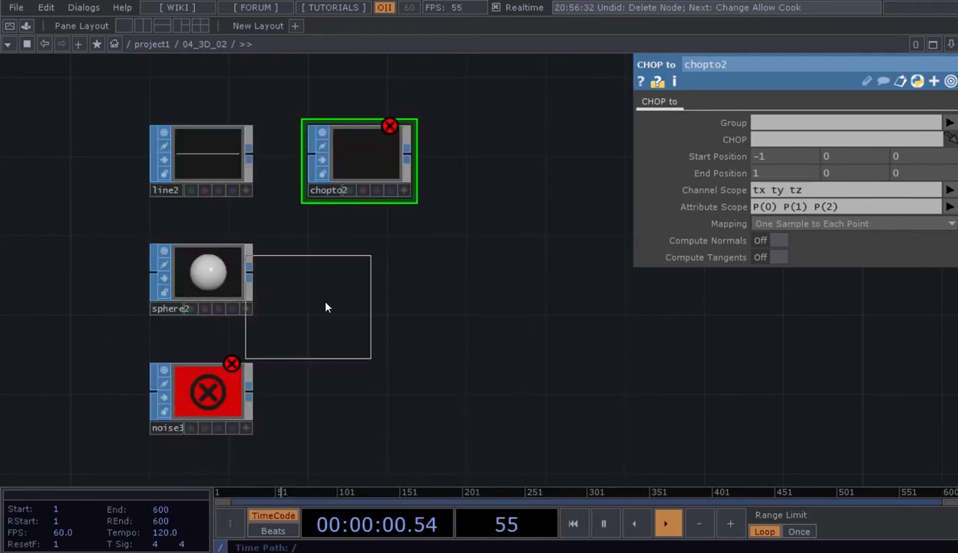
{"action": "left_click", "coordinate": [539, 159]}
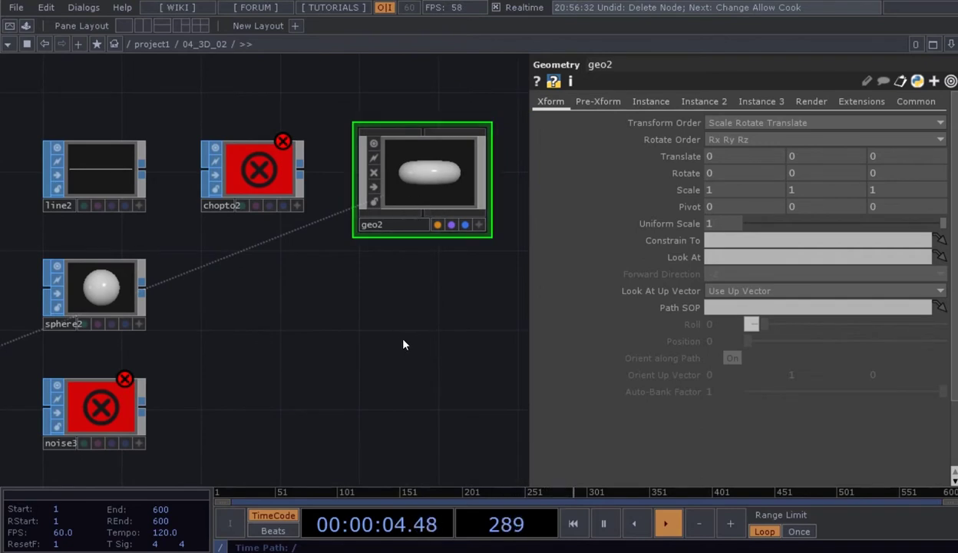
Add a Light COMP directly below the new geometry node.
{"action": "key", "text": "Tab"}
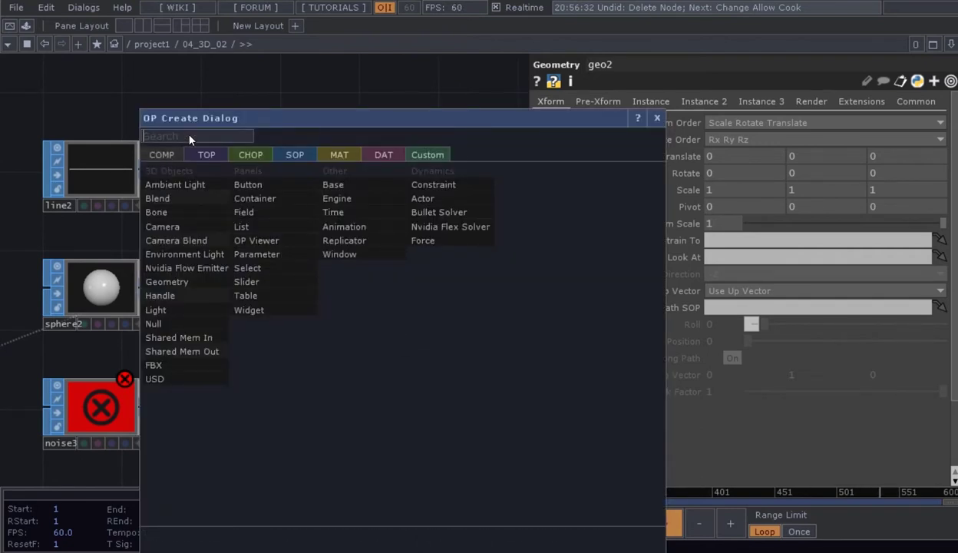
{"action": "left_click", "coordinate": [161, 309]}
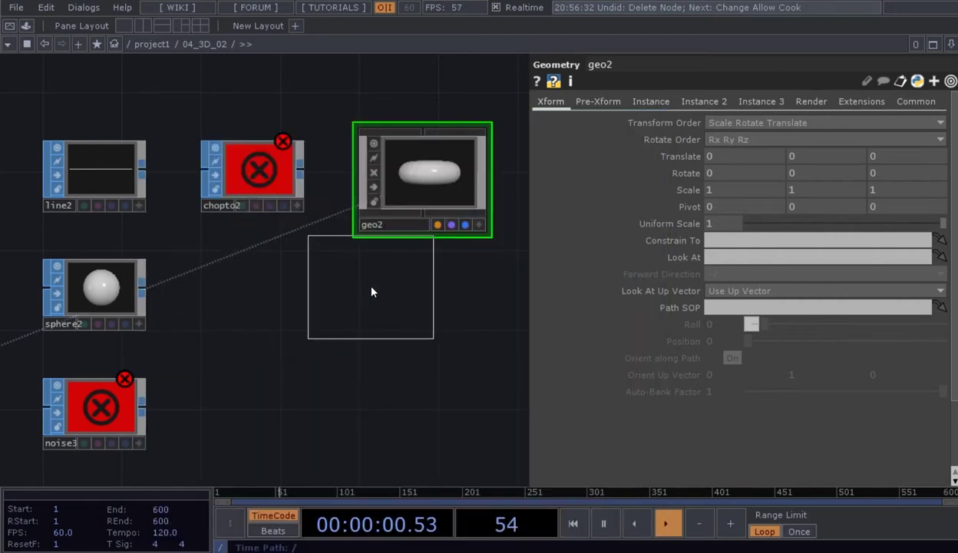
{"action": "left_click", "coordinate": [413, 321]}
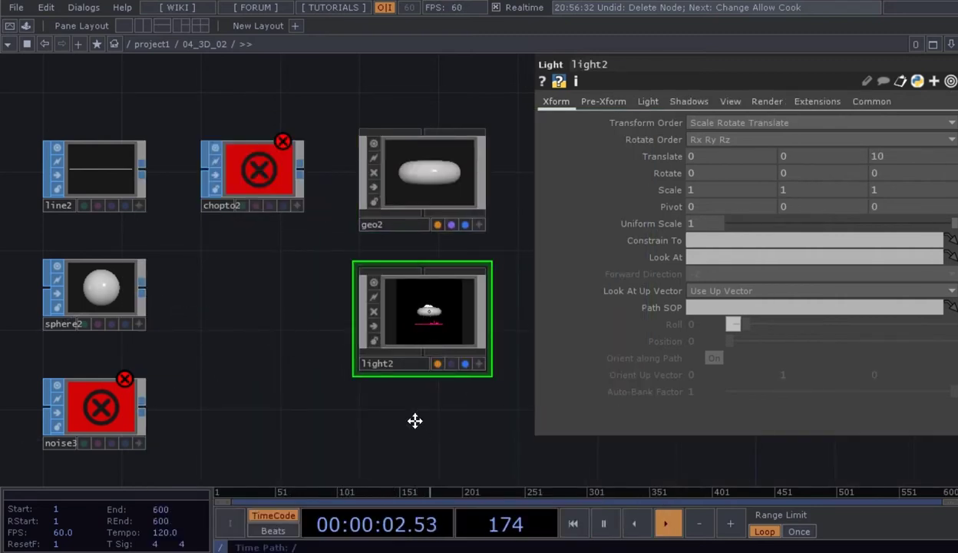
Add a Camera COMP directly below the new light node.
{"action": "key", "text": "Tab"}
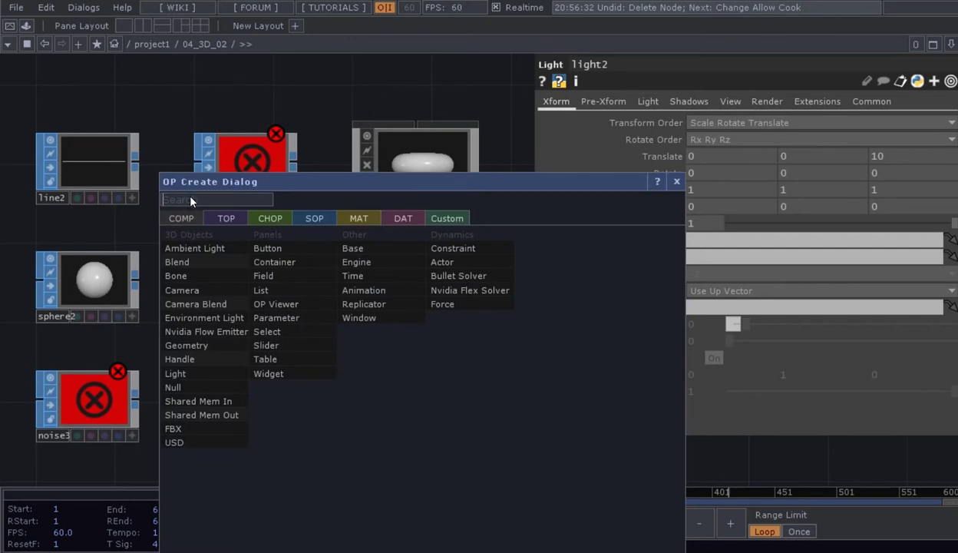
{"action": "left_click", "coordinate": [186, 290]}
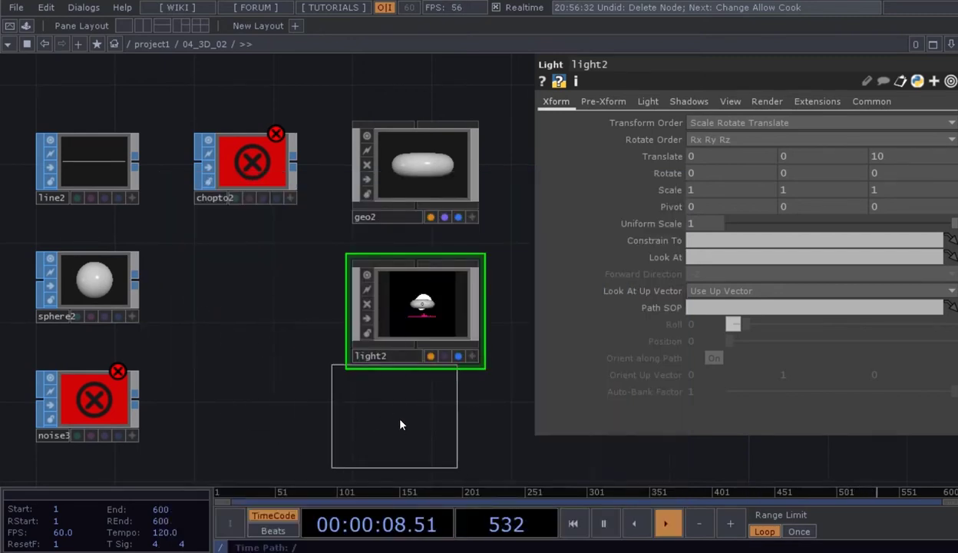
{"action": "left_click", "coordinate": [404, 431]}
{"action": "left_click_drag", "start_coordinate": [255, 392], "coordinate": [146, 382]}
{"action": "left_click_drag", "start_coordinate": [423, 300], "coordinate": [415, 171]}
{"action": "scroll", "coordinate": [279, 369], "scroll_direction": "up", "scroll_amount": 4}
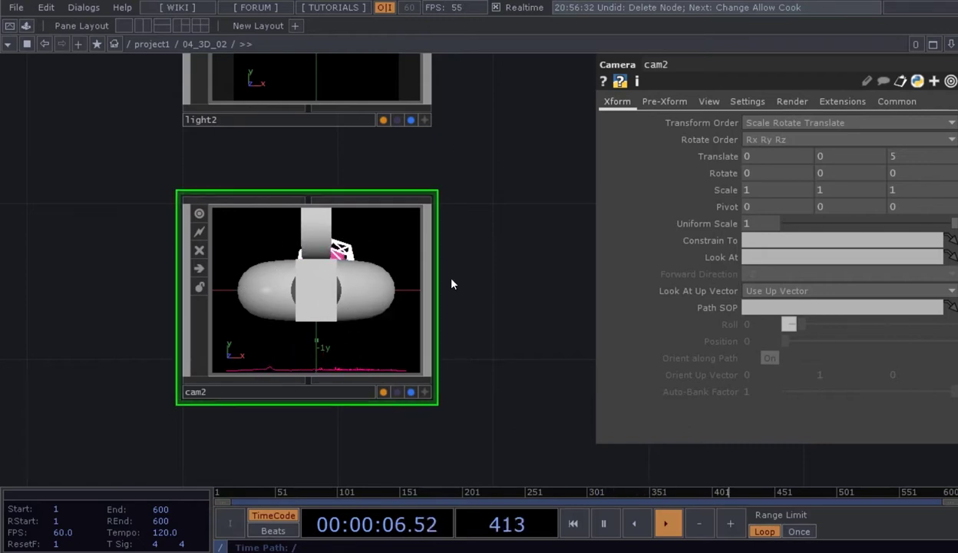
{"action": "left_click_drag", "start_coordinate": [490, 269], "coordinate": [478, 325]}
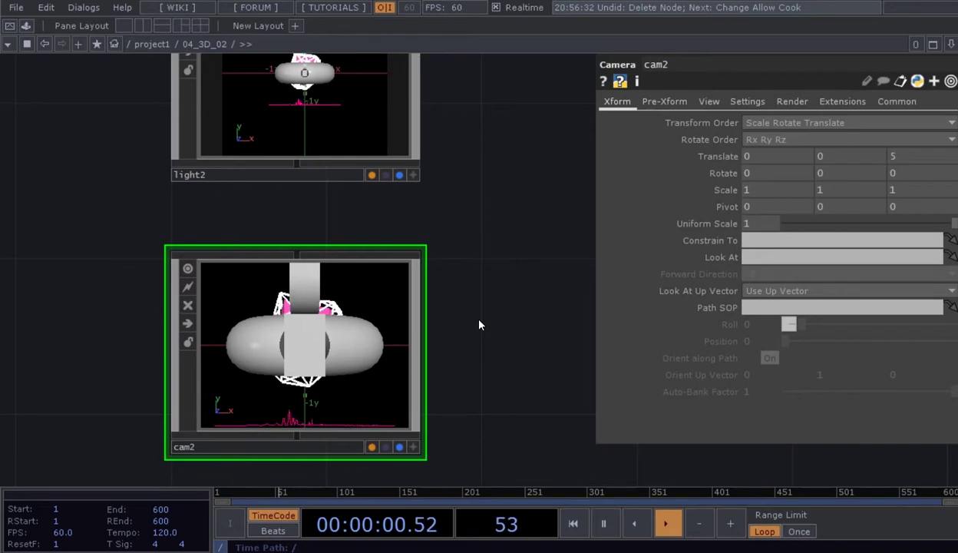
Add a Phong MAT to the right of the new geometry node.
{"action": "scroll", "coordinate": [478, 319], "scroll_direction": "down", "scroll_amount": 8}
{"action": "left_click_drag", "start_coordinate": [286, 380], "coordinate": [459, 301]}
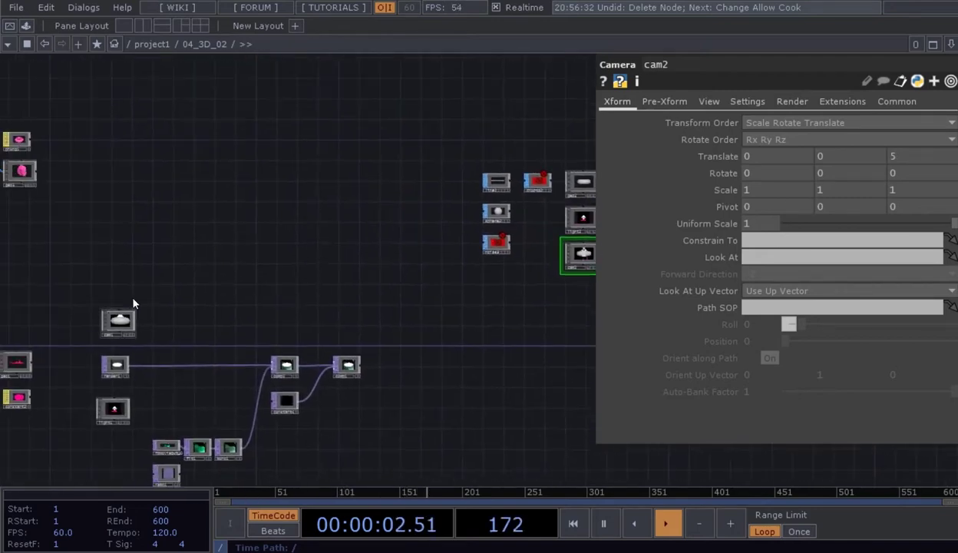
{"action": "left_click_drag", "start_coordinate": [299, 307], "coordinate": [198, 321]}
{"action": "scroll", "coordinate": [525, 265], "scroll_direction": "up", "scroll_amount": 6}
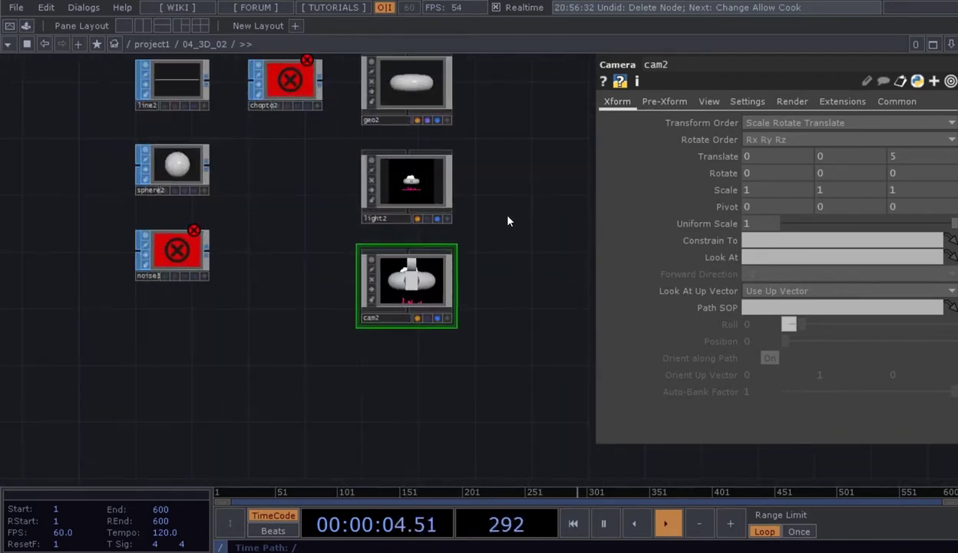
{"action": "left_click_drag", "start_coordinate": [508, 216], "coordinate": [513, 324]}
{"action": "scroll", "coordinate": [510, 264], "scroll_direction": "up", "scroll_amount": 3}
{"action": "left_click_drag", "start_coordinate": [511, 247], "coordinate": [497, 239]}
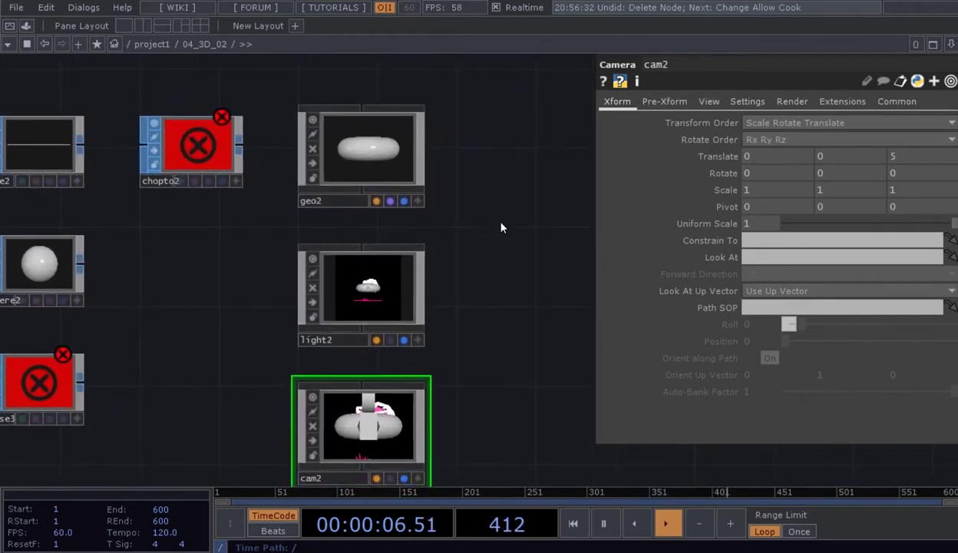
{"action": "left_click_drag", "start_coordinate": [473, 201], "coordinate": [433, 198]}
{"action": "scroll", "coordinate": [433, 199], "scroll_direction": "right", "scroll_amount": 3}
{"action": "key", "text": "Tab"}
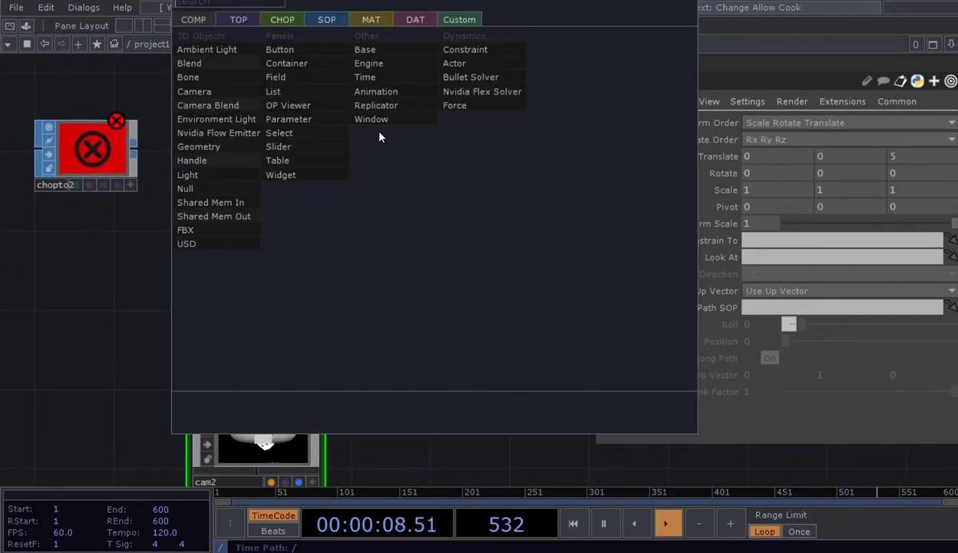
{"action": "left_click_drag", "start_coordinate": [358, 0], "coordinate": [362, 25]}
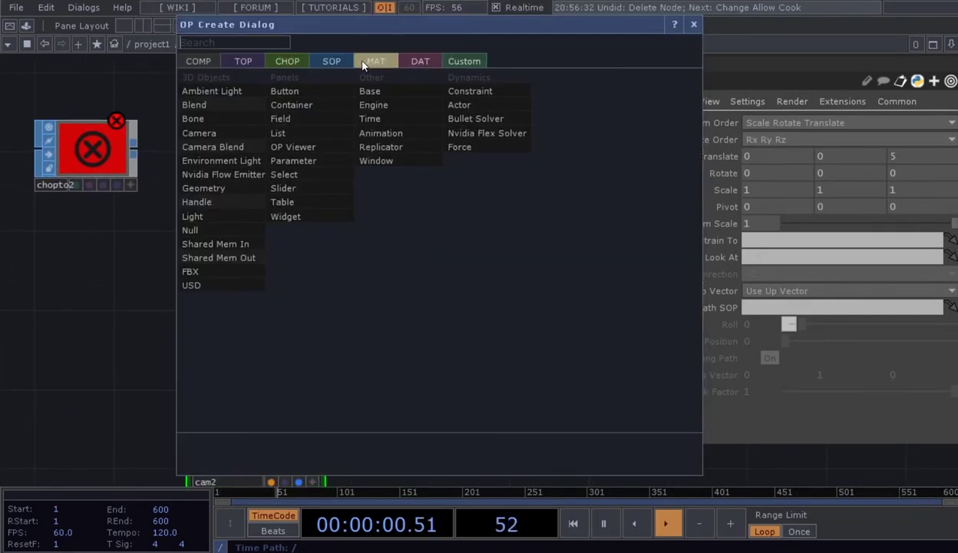
{"action": "left_click", "coordinate": [385, 65]}
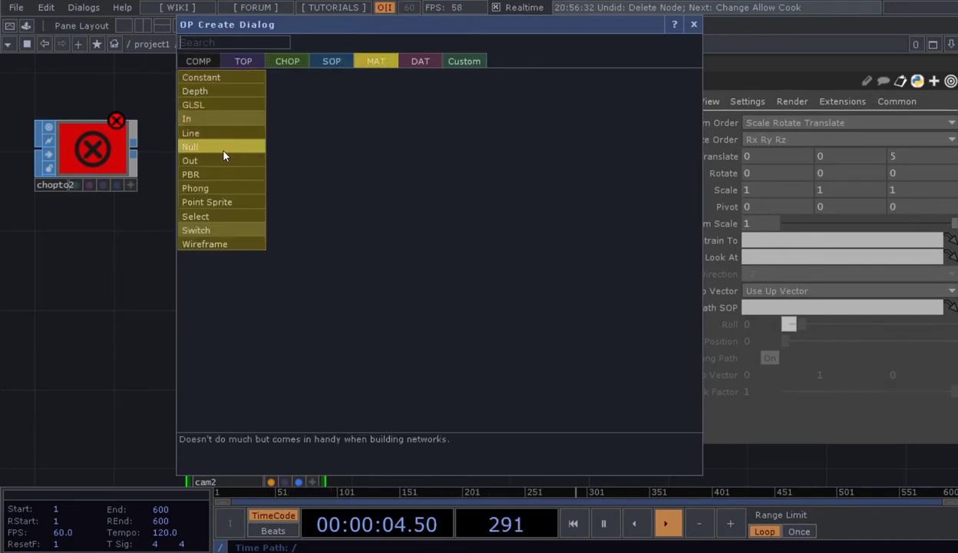
{"action": "key", "text": "Escape"}
{"action": "left_click", "coordinate": [420, 151]}
Add a Wireframe MAT directly below the new Phong material.
{"action": "key", "text": "Tab"}
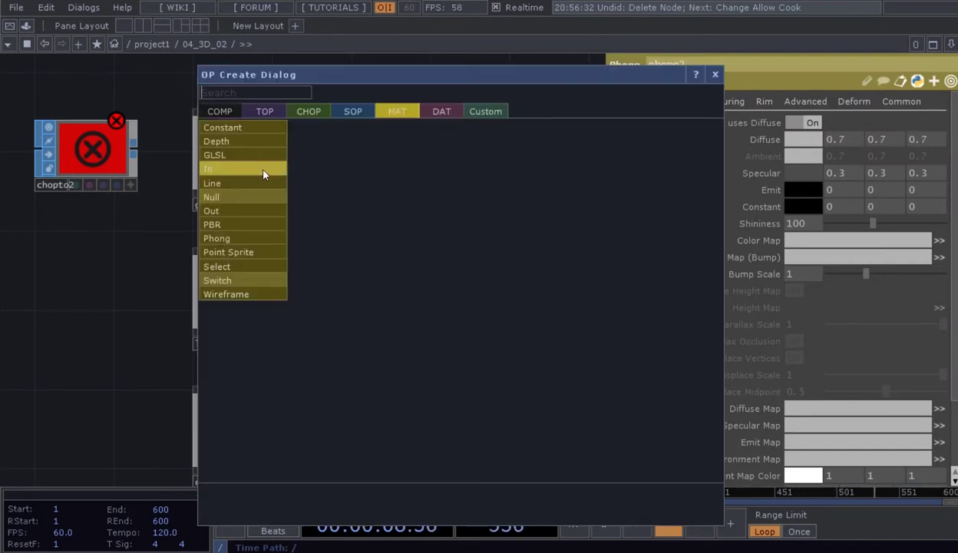
{"action": "left_click", "coordinate": [256, 295]}
{"action": "left_click", "coordinate": [447, 263]}
{"action": "left_click_drag", "start_coordinate": [492, 324], "coordinate": [486, 327]}
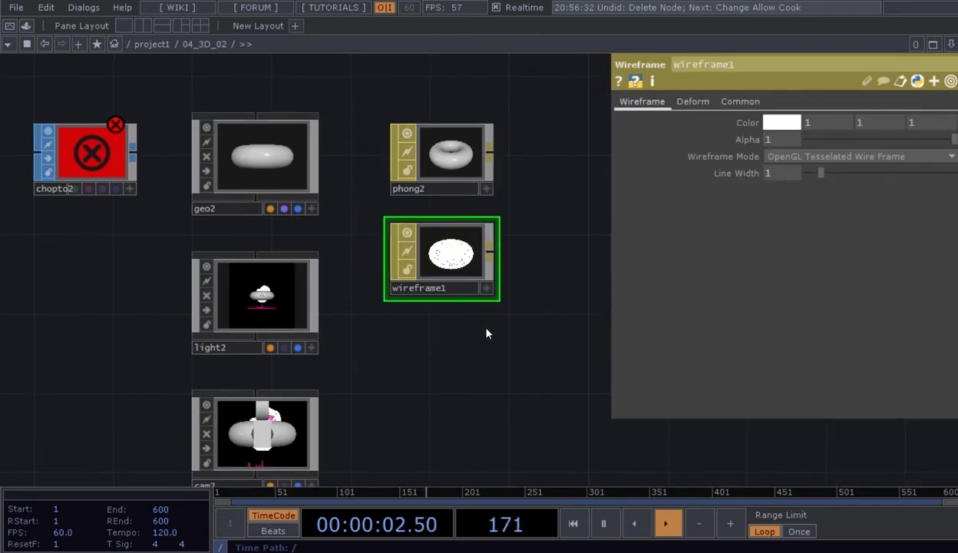
Review the complete set of newly placed SOP, COMP and MAT nodes with the parameter display hidden.
{"action": "scroll", "coordinate": [489, 333], "scroll_direction": "down", "scroll_amount": 4}
{"action": "left_click_drag", "start_coordinate": [477, 363], "coordinate": [487, 328]}
{"action": "scroll", "coordinate": [492, 307], "scroll_direction": "up", "scroll_amount": 2}
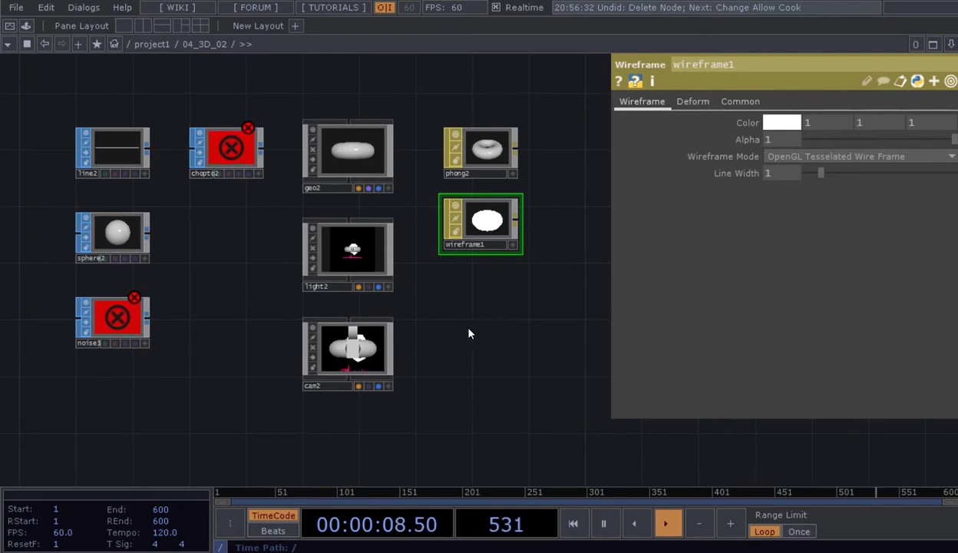
{"action": "left_click_drag", "start_coordinate": [464, 331], "coordinate": [490, 360]}
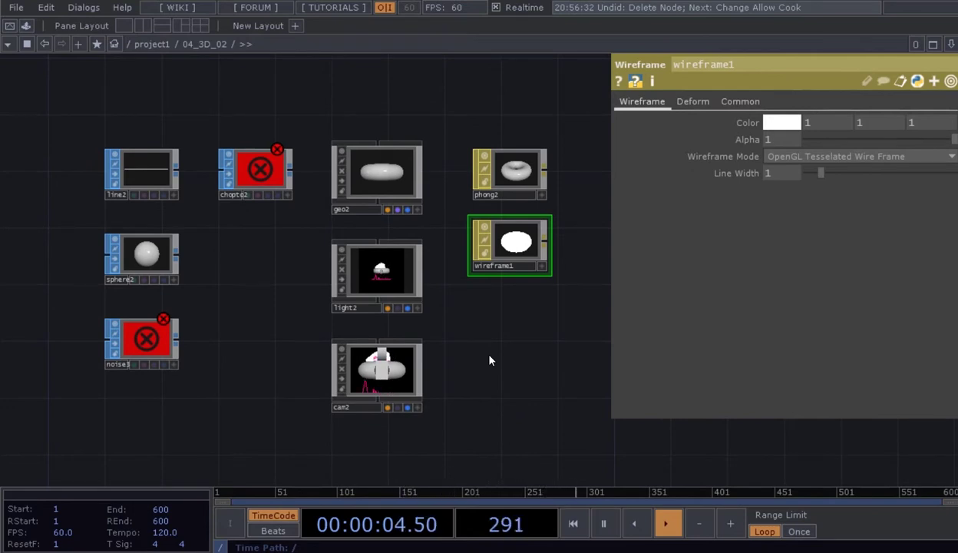
{"action": "right_click_drag", "start_coordinate": [558, 431], "coordinate": [449, 382]}
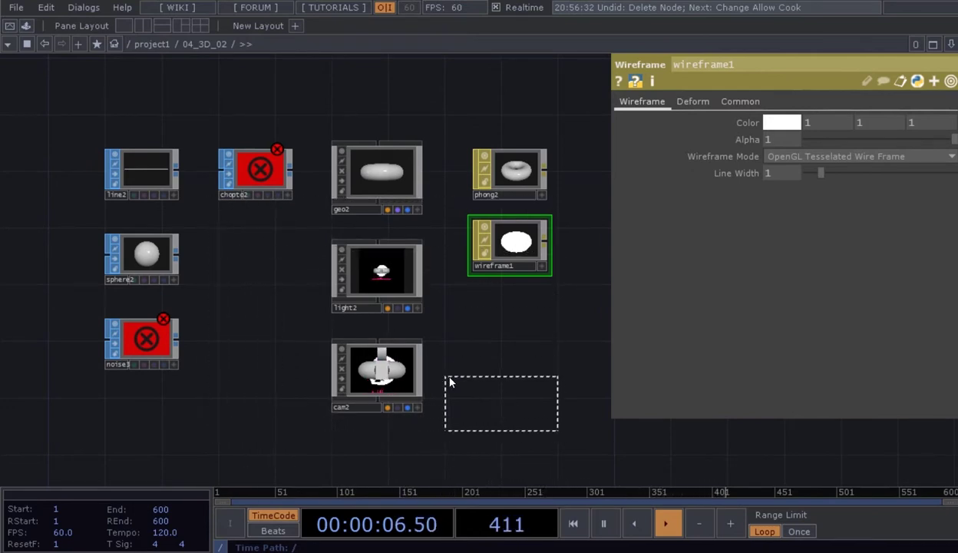
{"action": "scroll", "coordinate": [523, 379], "scroll_direction": "up", "scroll_amount": 2}
{"action": "left_click_drag", "start_coordinate": [542, 395], "coordinate": [600, 421]}
{"action": "key", "text": "p"}
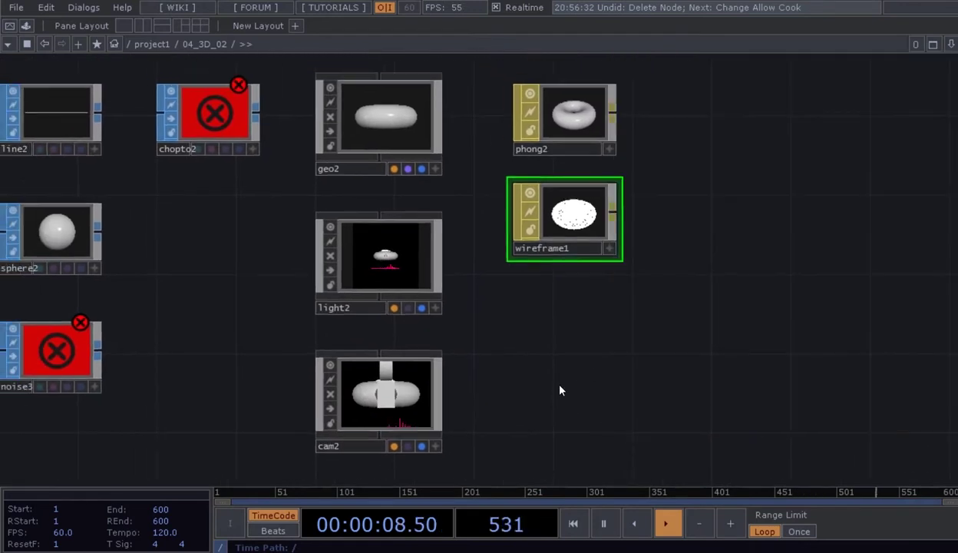
{"action": "left_click_drag", "start_coordinate": [602, 382], "coordinate": [777, 398]}
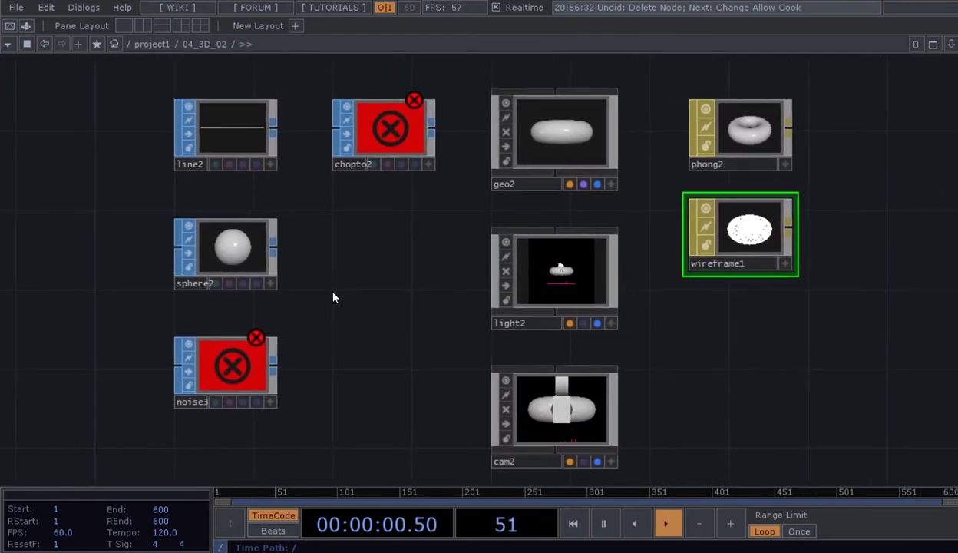
{"action": "scroll", "coordinate": [734, 383], "scroll_direction": "down", "scroll_amount": 3}
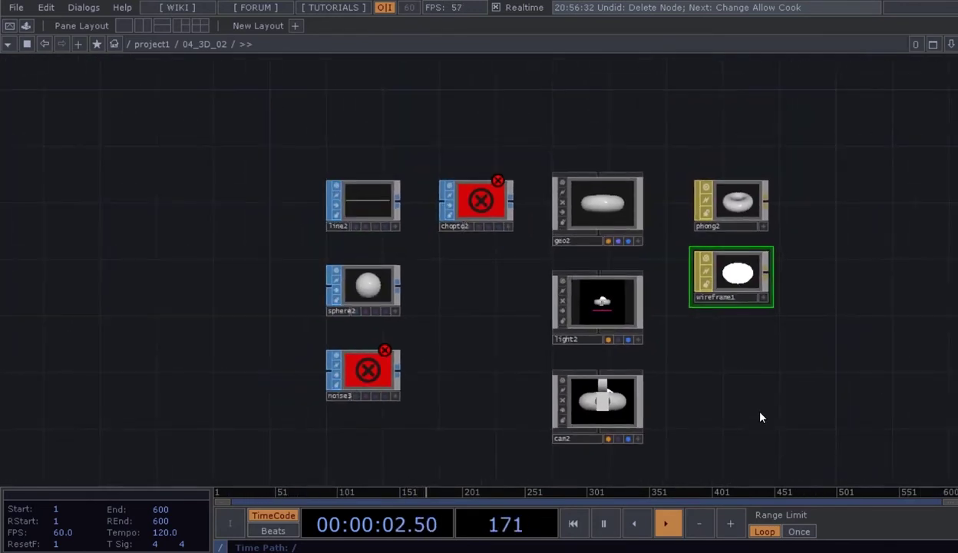
Select all the newly placed example nodes, from the line node to the wireframe material, and delete them.
{"action": "left_click_drag", "start_coordinate": [519, 344], "coordinate": [324, 179]}
{"action": "key", "text": "p"}
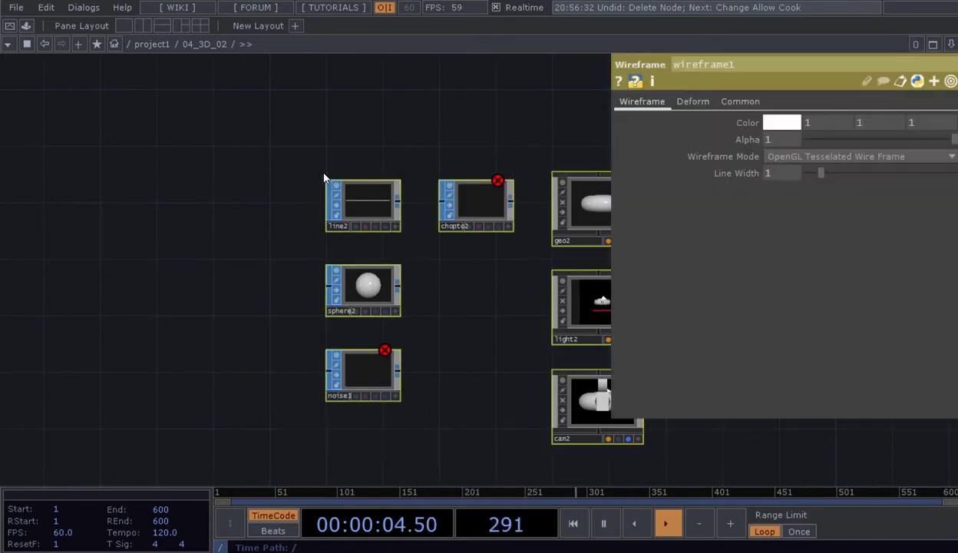
{"action": "key", "text": "Delete"}
Examine the original line chain and the audio network starting at the Atmospheria node, with the parameter display hidden.
{"action": "key", "text": "h"}
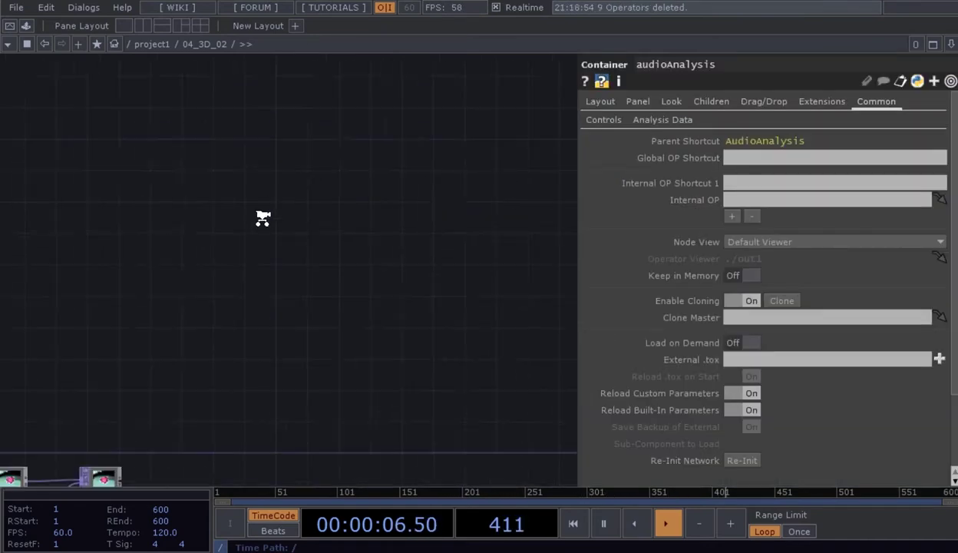
{"action": "left_click_drag", "start_coordinate": [296, 222], "coordinate": [530, 202]}
{"action": "left_click_drag", "start_coordinate": [235, 237], "coordinate": [312, 160]}
{"action": "scroll", "coordinate": [308, 234], "scroll_direction": "up", "scroll_amount": 2}
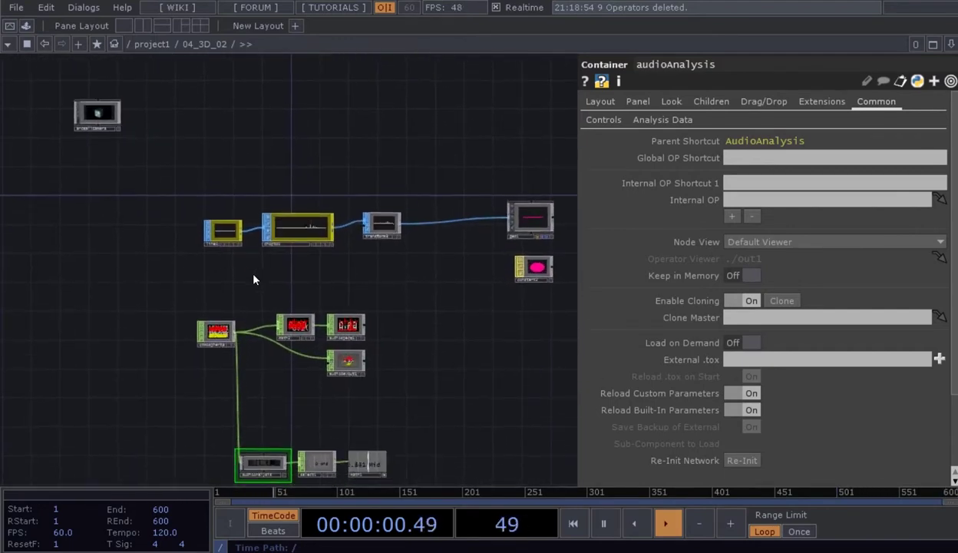
{"action": "scroll", "coordinate": [253, 274], "scroll_direction": "up", "scroll_amount": 4}
{"action": "left_click_drag", "start_coordinate": [283, 273], "coordinate": [263, 295]}
{"action": "scroll", "coordinate": [187, 383], "scroll_direction": "up", "scroll_amount": 3}
{"action": "left_click_drag", "start_coordinate": [188, 317], "coordinate": [224, 321]}
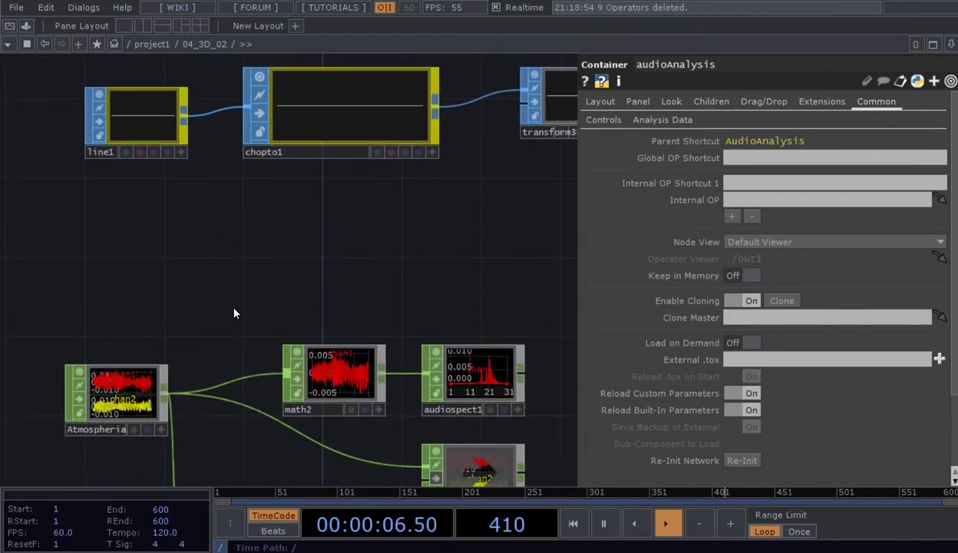
{"action": "key", "text": "p"}
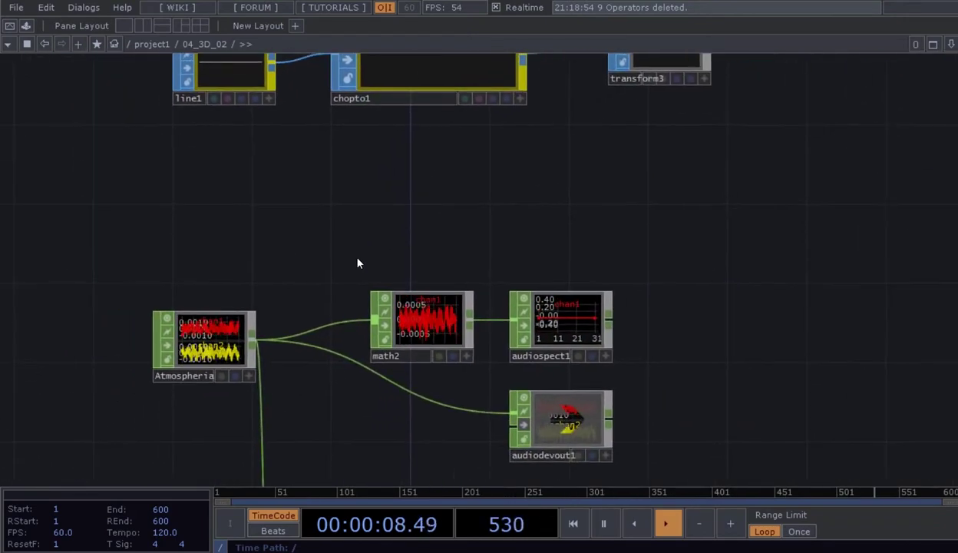
{"action": "scroll", "coordinate": [215, 385], "scroll_direction": "up", "scroll_amount": 3}
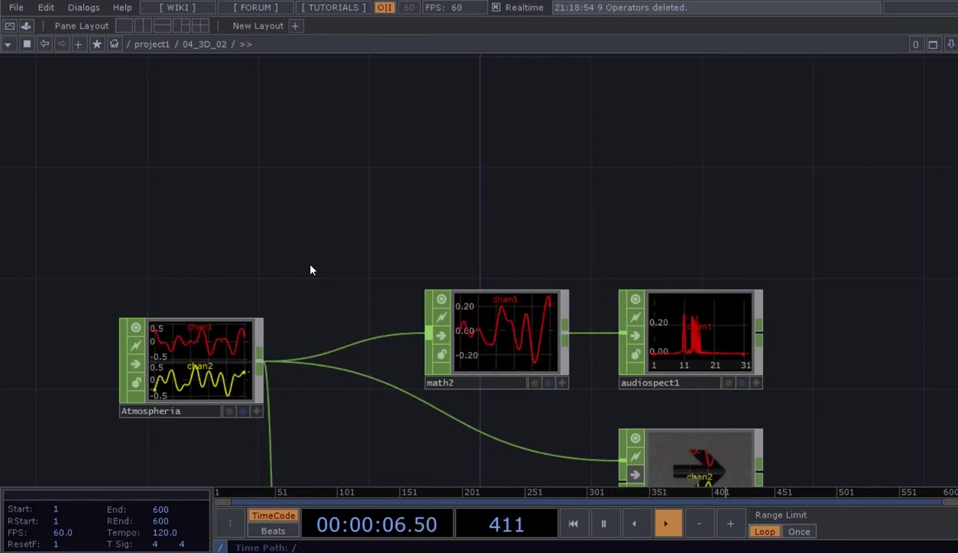
Look up the Audio File In operator among the CHOPs and close the operator list without creating a node.
{"action": "key", "text": "Tab"}
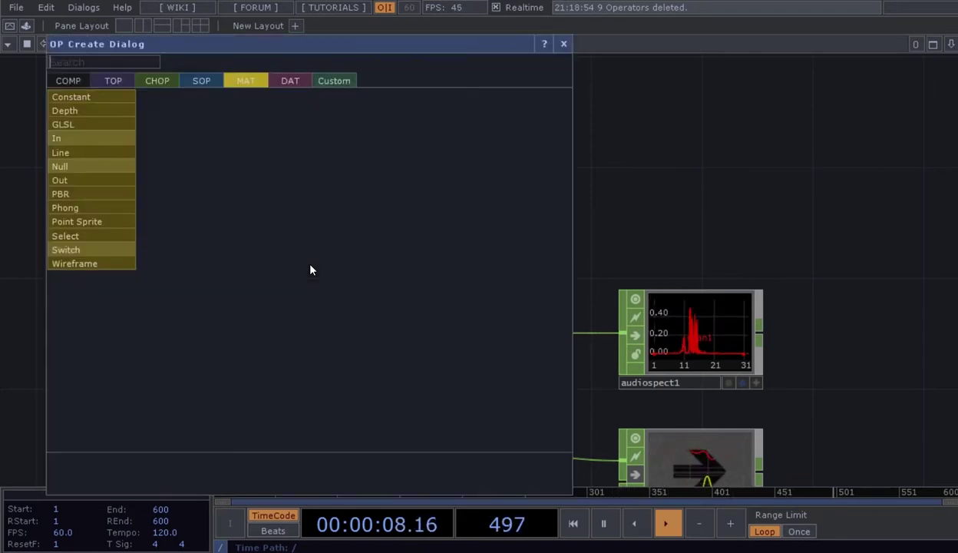
{"action": "left_click", "coordinate": [170, 84]}
{"action": "left_click_drag", "start_coordinate": [185, 45], "coordinate": [221, 47]}
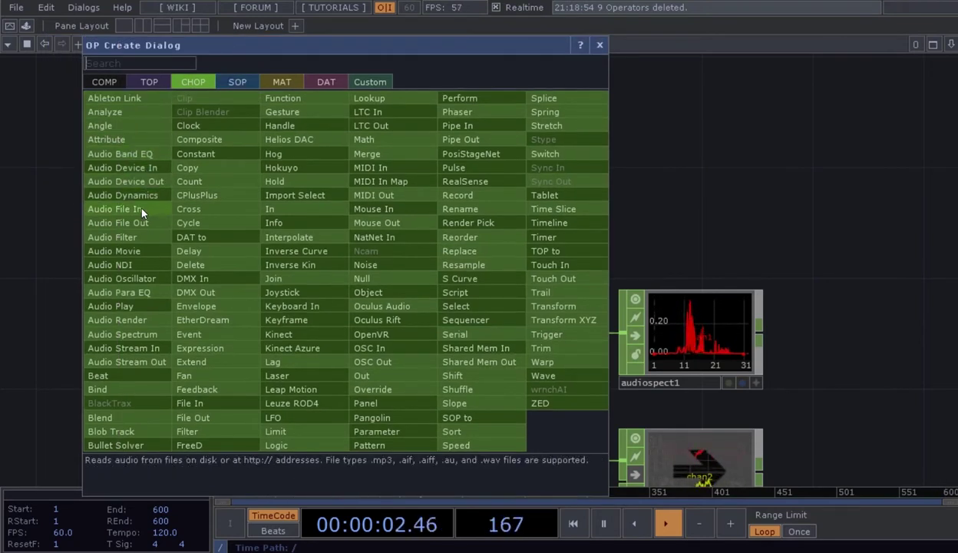
{"action": "left_click", "coordinate": [599, 46]}
Select the Atmospheria node and inspect its Audio File In parameters.
{"action": "mouse_move", "coordinate": [360, 209]}
{"action": "left_mouse_down"}
{"action": "mouse_move", "coordinate": [402, 191]}
{"action": "mouse_move", "coordinate": [367, 192]}
{"action": "left_mouse_up"}
{"action": "left_click", "coordinate": [250, 316]}
{"action": "key", "text": "p"}
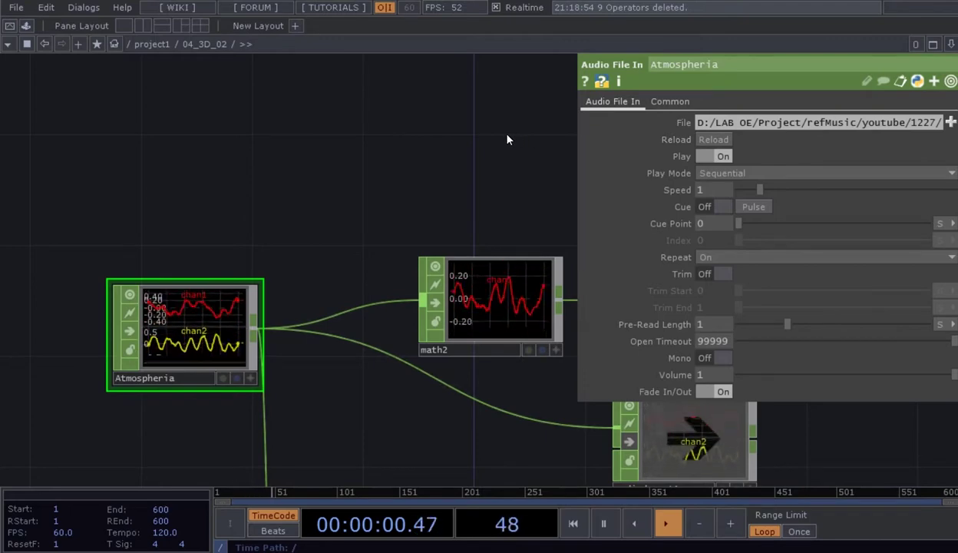
{"action": "key", "text": "p"}
Examine the Math and Audio Spectrum nodes fed by Atmospheria, along with the Audio Device Out branch.
{"action": "scroll", "coordinate": [491, 177], "scroll_direction": "down", "scroll_amount": 3}
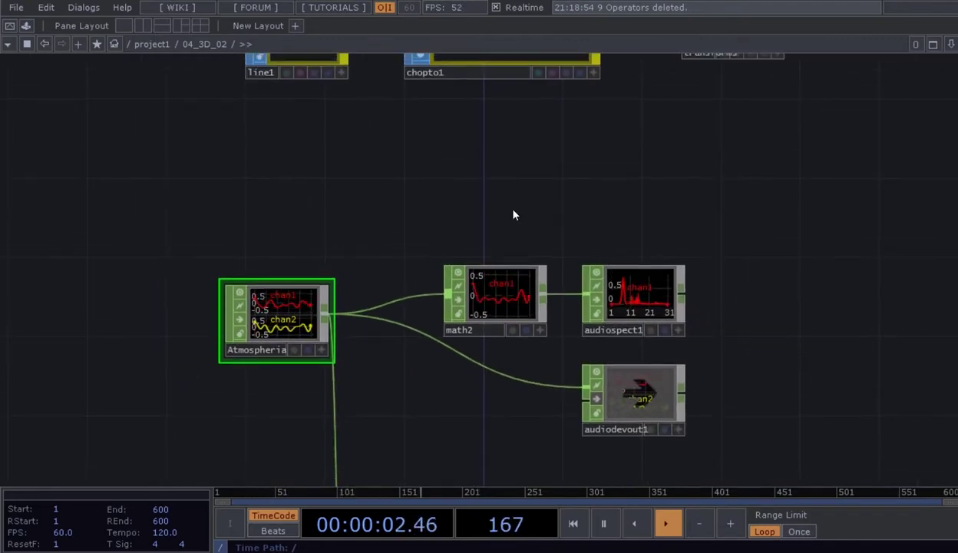
{"action": "left_click_drag", "start_coordinate": [525, 229], "coordinate": [496, 277]}
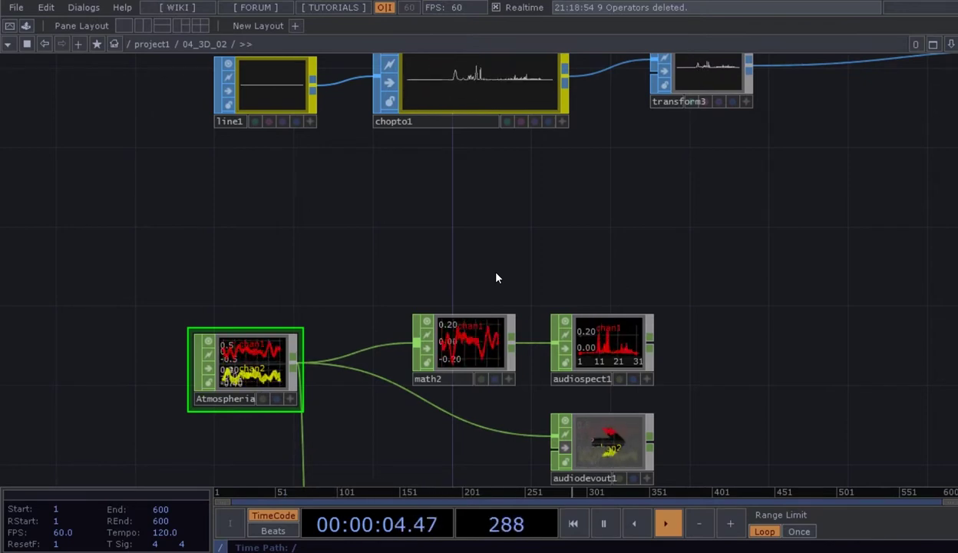
{"action": "scroll", "coordinate": [498, 275], "scroll_direction": "up", "scroll_amount": 3}
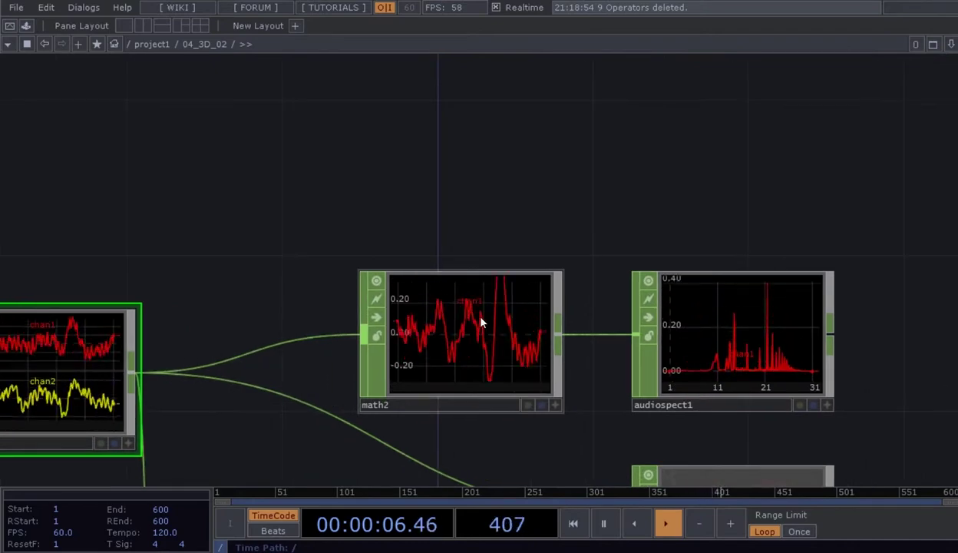
{"action": "left_click_drag", "start_coordinate": [456, 201], "coordinate": [456, 201]}
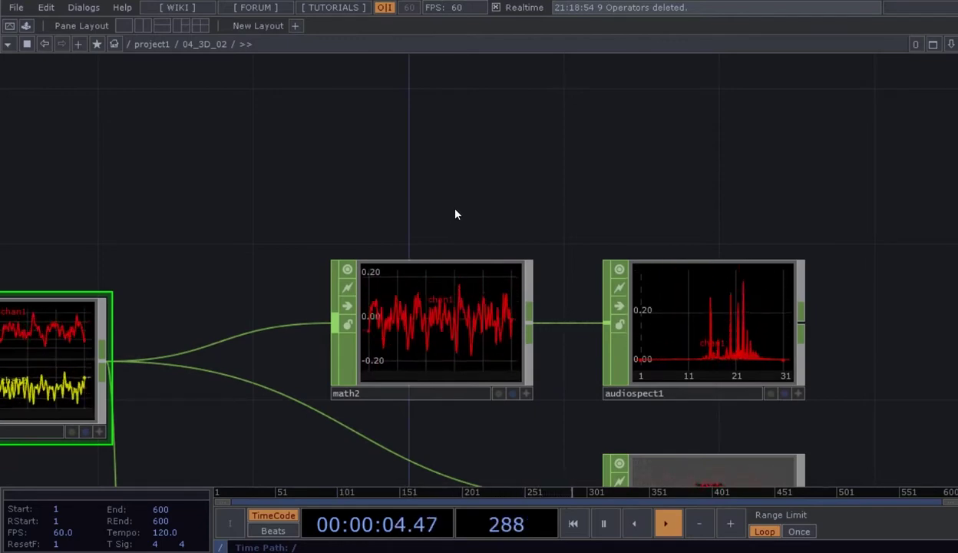
{"action": "scroll", "coordinate": [484, 204], "scroll_direction": "down", "scroll_amount": 2}
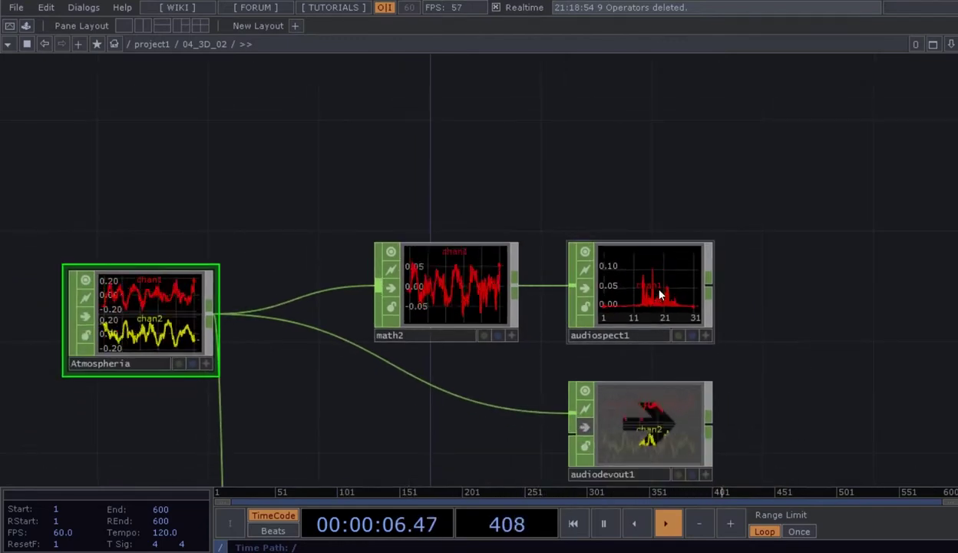
Display the comp1 composite as the network background and examine the audio-driven line along its lower edge.
{"action": "scroll", "coordinate": [749, 335], "scroll_direction": "down", "scroll_amount": 4}
{"action": "scroll", "coordinate": [748, 336], "scroll_direction": "down", "scroll_amount": 3}
{"action": "left_click_drag", "start_coordinate": [706, 341], "coordinate": [330, 353]}
{"action": "left_click_drag", "start_coordinate": [492, 355], "coordinate": [192, 355]}
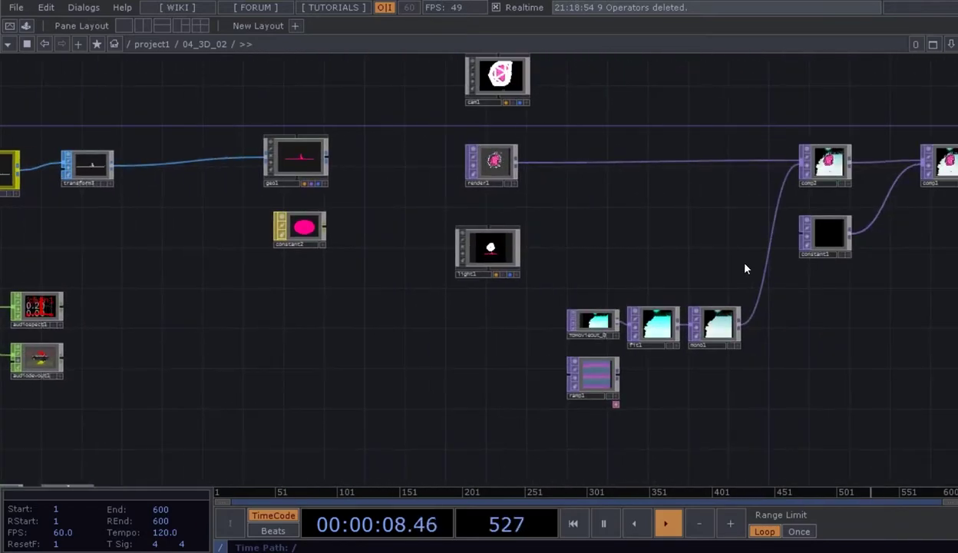
{"action": "left_click_drag", "start_coordinate": [702, 316], "coordinate": [532, 335]}
{"action": "scroll", "coordinate": [797, 182], "scroll_direction": "up", "scroll_amount": 10}
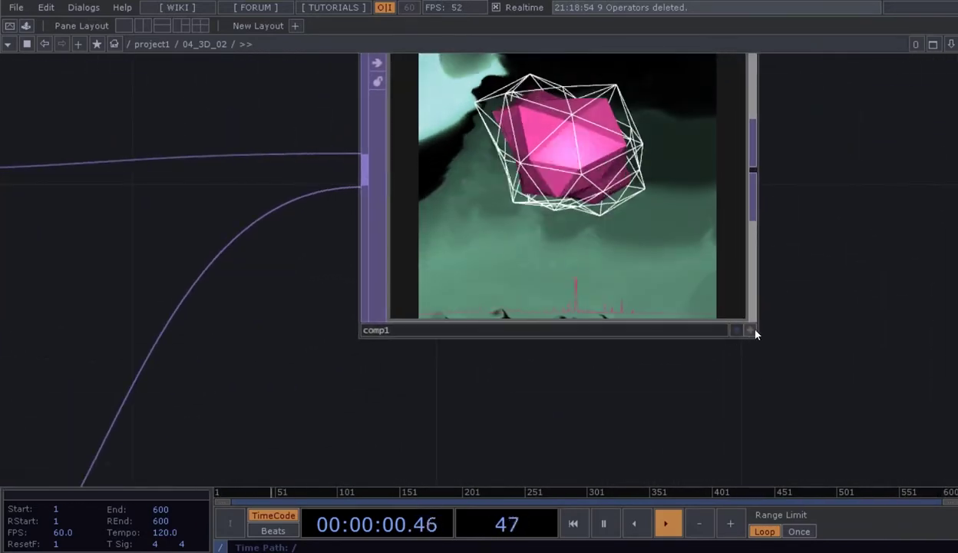
{"action": "scroll", "coordinate": [753, 330], "scroll_direction": "up", "scroll_amount": 2}
{"action": "left_click", "coordinate": [738, 336]}
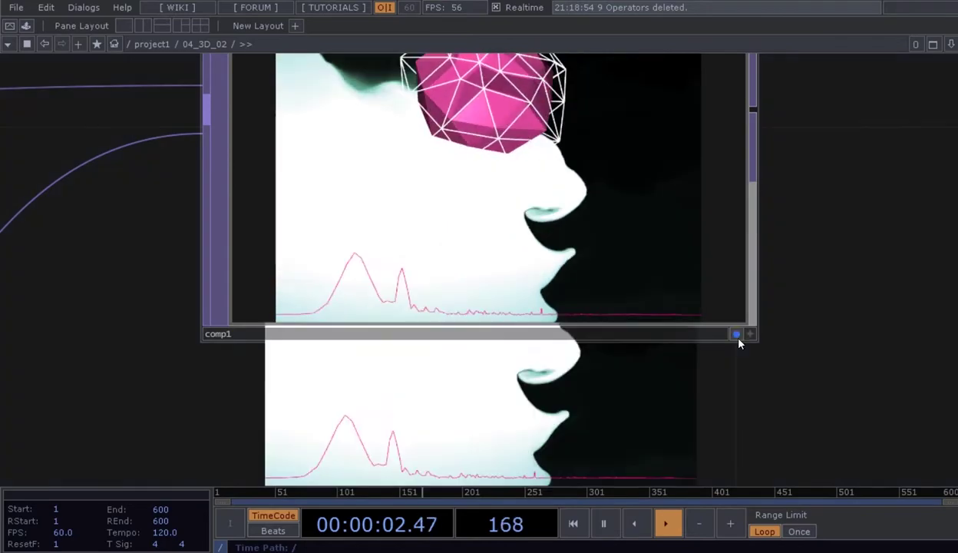
{"action": "scroll", "coordinate": [739, 350], "scroll_direction": "down", "scroll_amount": 3}
{"action": "left_click_drag", "start_coordinate": [799, 392], "coordinate": [330, 260]}
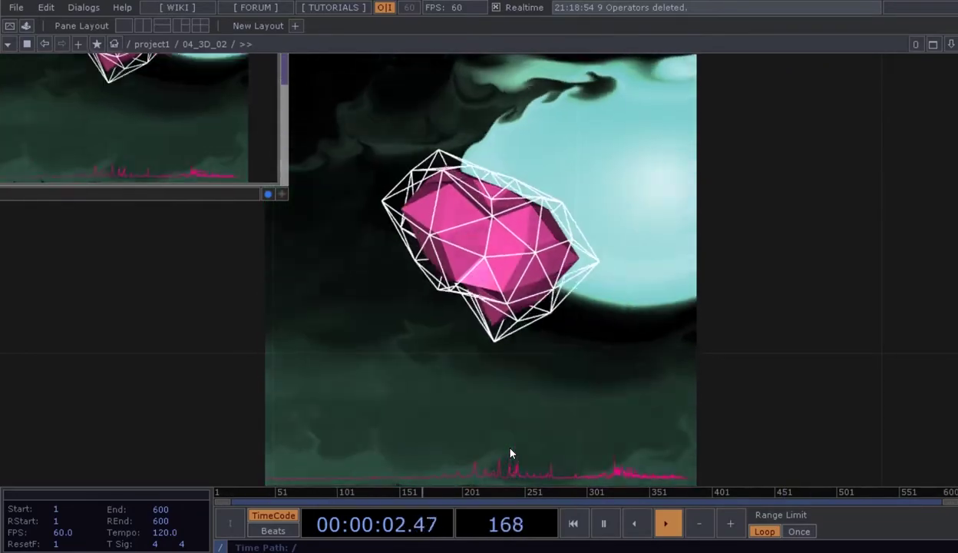
Turn off the background display of the comp1 node.
{"action": "scroll", "coordinate": [509, 357], "scroll_direction": "down", "scroll_amount": 5}
{"action": "left_click_drag", "start_coordinate": [487, 395], "coordinate": [527, 408]}
{"action": "scroll", "coordinate": [511, 384], "scroll_direction": "up", "scroll_amount": 3}
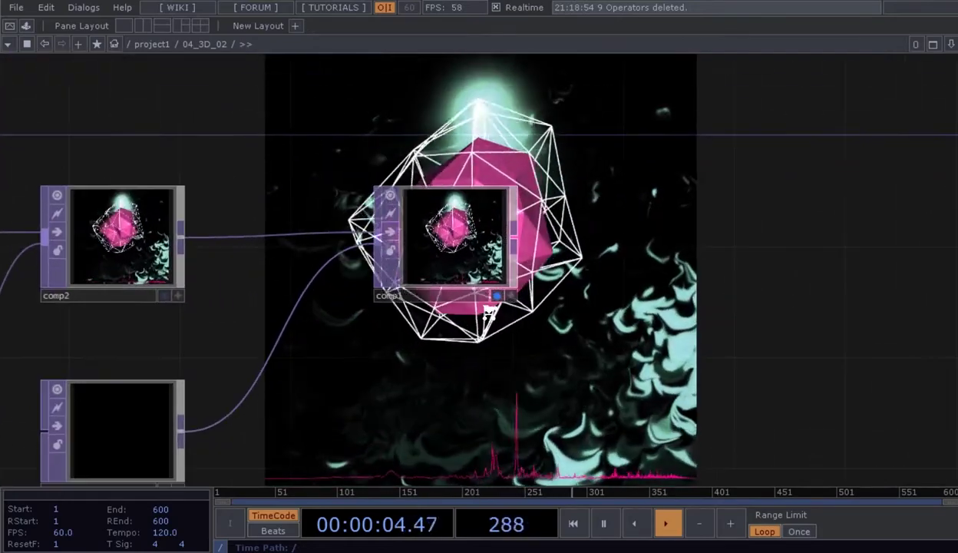
{"action": "left_click", "coordinate": [496, 299]}
Examine the math2 and audiospect1 audio nodes and the line1 node at the start of the line chain.
{"action": "scroll", "coordinate": [465, 366], "scroll_direction": "down", "scroll_amount": 6}
{"action": "left_click_drag", "start_coordinate": [659, 408], "coordinate": [949, 421]}
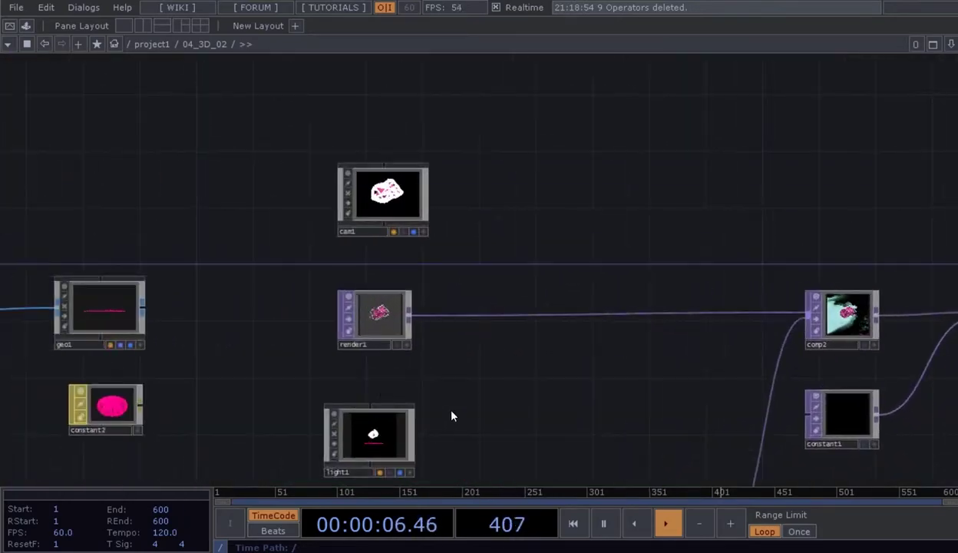
{"action": "left_click_drag", "start_coordinate": [445, 408], "coordinate": [683, 338]}
{"action": "left_click_drag", "start_coordinate": [268, 368], "coordinate": [590, 337]}
{"action": "scroll", "coordinate": [392, 309], "scroll_direction": "up", "scroll_amount": 6}
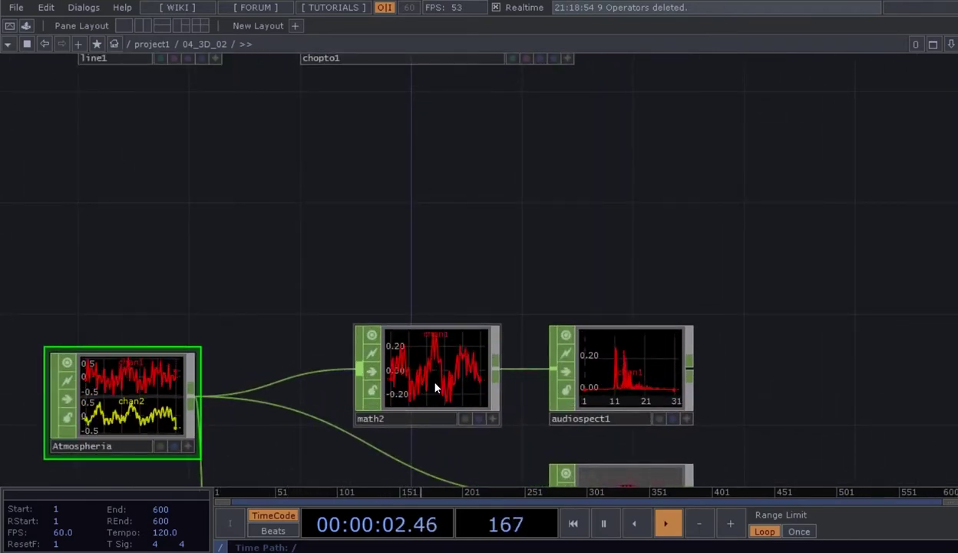
{"action": "scroll", "coordinate": [464, 291], "scroll_direction": "down", "scroll_amount": 3}
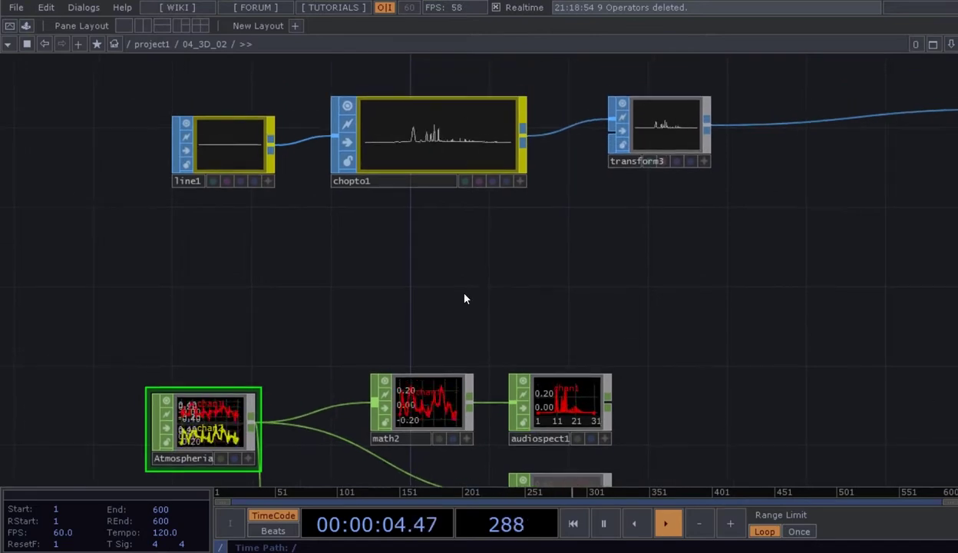
{"action": "left_click_drag", "start_coordinate": [470, 290], "coordinate": [463, 310]}
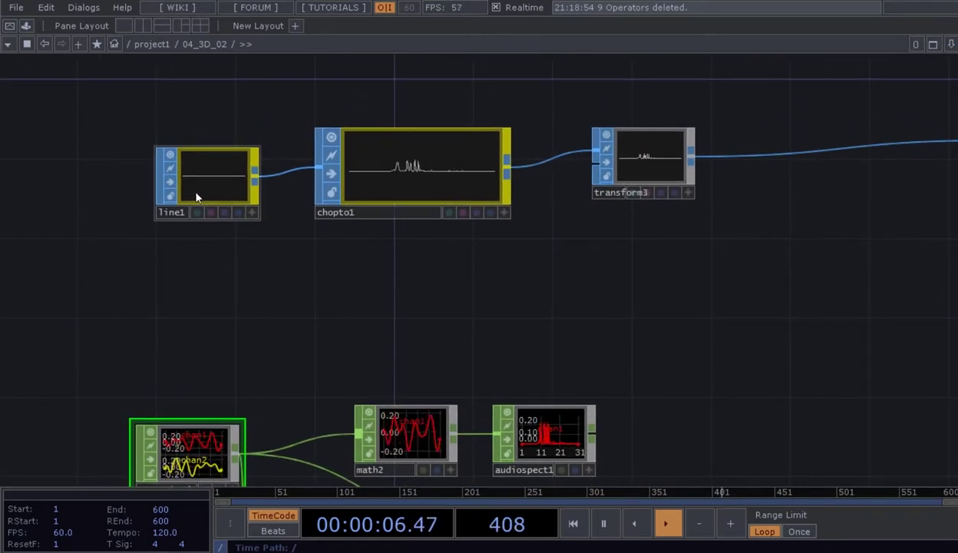
{"action": "scroll", "coordinate": [205, 193], "scroll_direction": "up", "scroll_amount": 3}
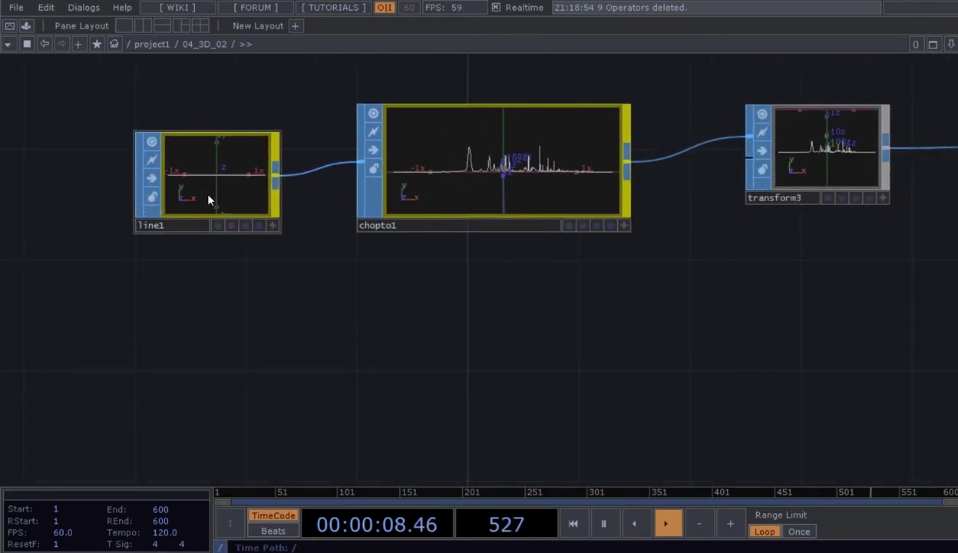
{"action": "left_click_drag", "start_coordinate": [269, 298], "coordinate": [247, 340]}
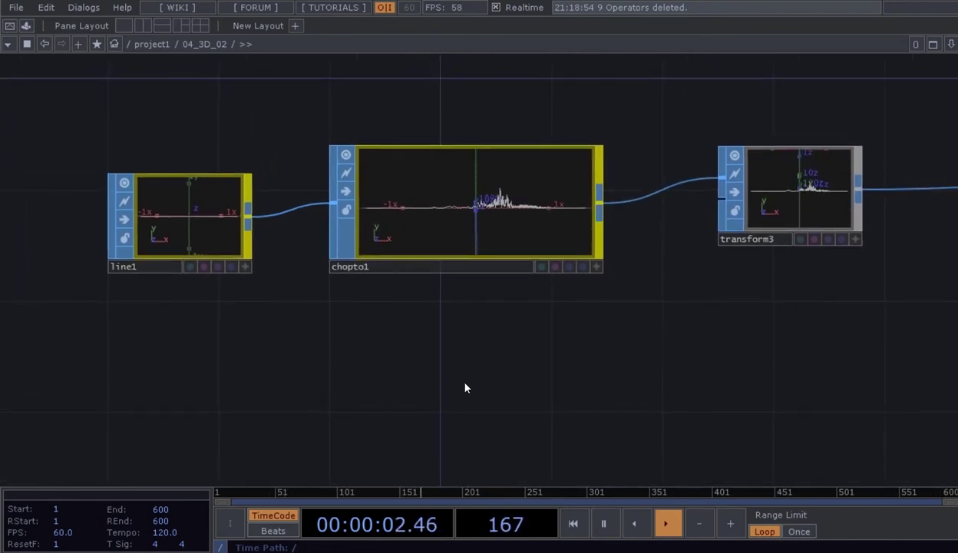
Examine the deformed line in the chopto1 node's viewer up close.
{"action": "left_click_drag", "start_coordinate": [464, 383], "coordinate": [495, 419]}
{"action": "scroll", "coordinate": [483, 353], "scroll_direction": "up", "scroll_amount": 3}
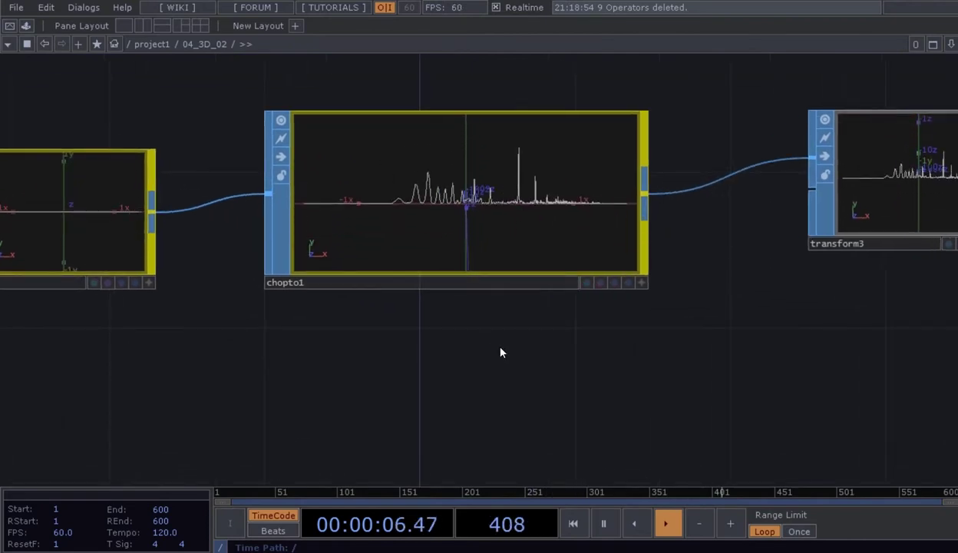
{"action": "scroll", "coordinate": [476, 168], "scroll_direction": "up", "scroll_amount": 1}
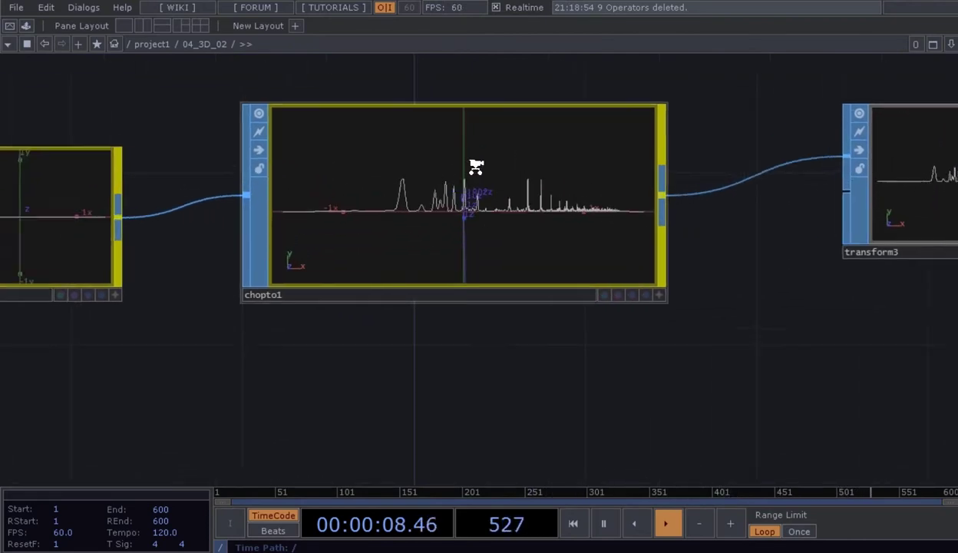
{"action": "scroll", "coordinate": [476, 167], "scroll_direction": "up", "scroll_amount": 2}
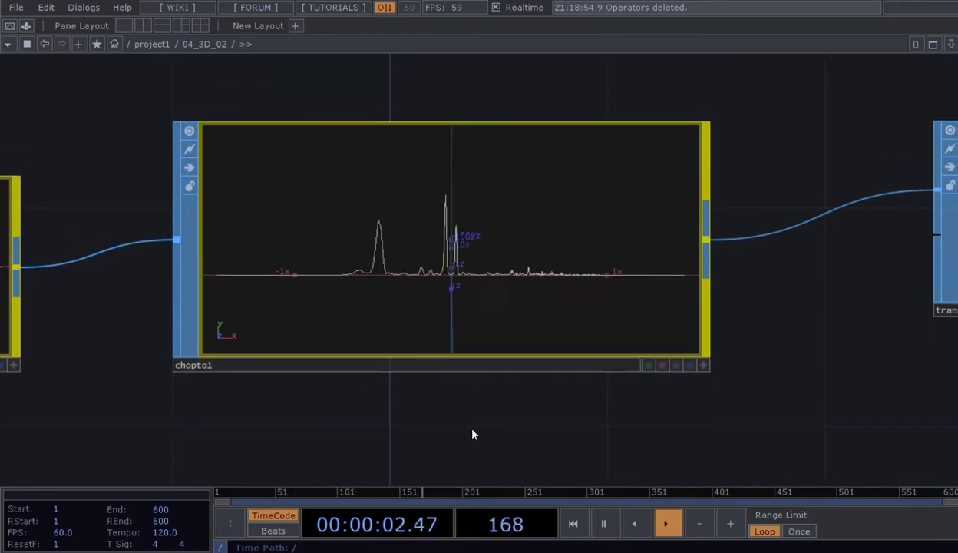
{"action": "scroll", "coordinate": [216, 355], "scroll_direction": "up", "scroll_amount": 2}
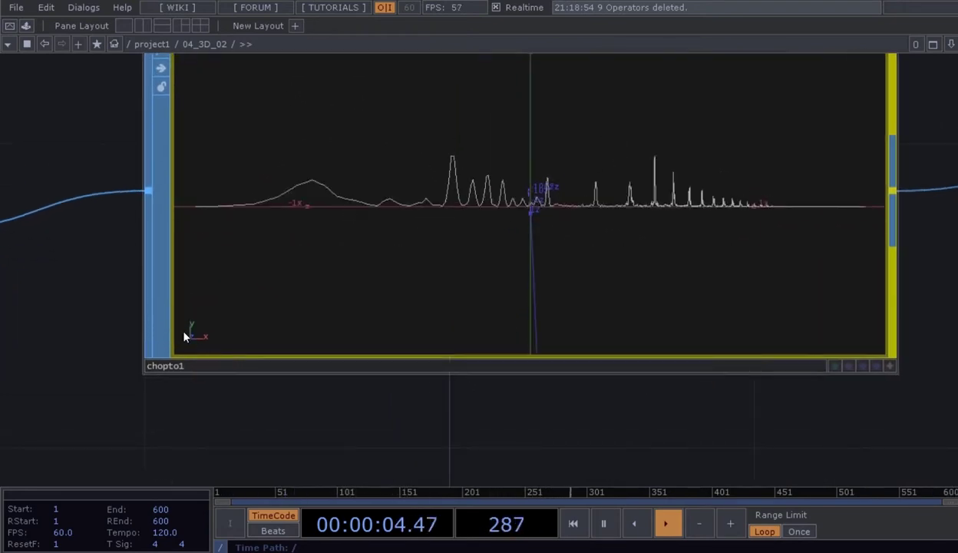
{"action": "scroll", "coordinate": [250, 376], "scroll_direction": "down", "scroll_amount": 4}
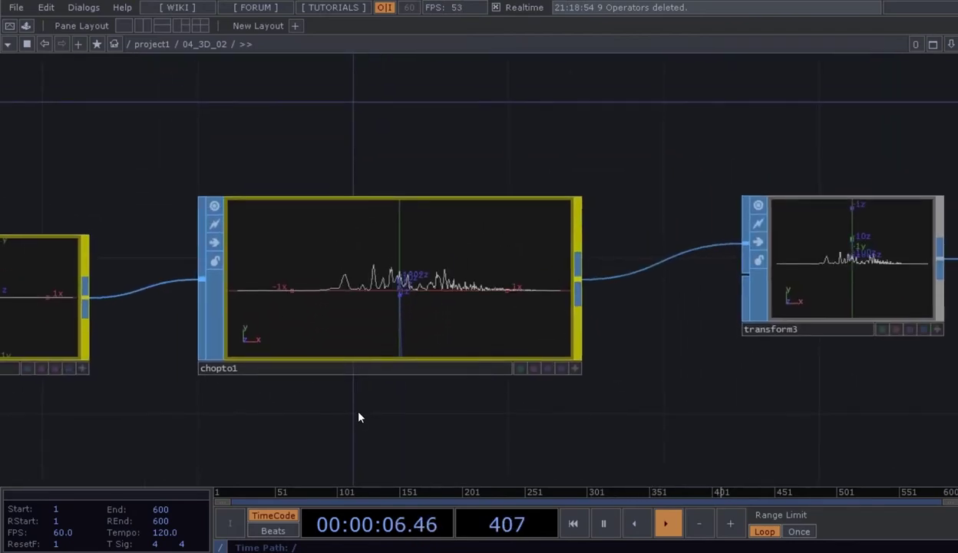
Compare the line1 and chopto1 nodes with the audiospect1 output below them.
{"action": "left_click_drag", "start_coordinate": [451, 409], "coordinate": [528, 172]}
{"action": "scroll", "coordinate": [514, 334], "scroll_direction": "down", "scroll_amount": 1}
{"action": "scroll", "coordinate": [522, 390], "scroll_direction": "down", "scroll_amount": 1}
{"action": "left_click_drag", "start_coordinate": [574, 362], "coordinate": [568, 370]}
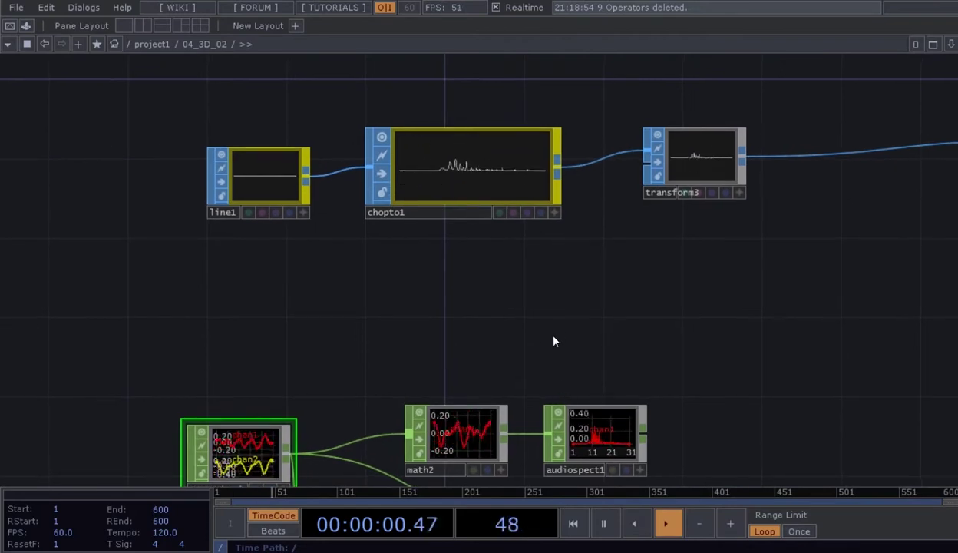
{"action": "left_click_drag", "start_coordinate": [556, 332], "coordinate": [547, 347]}
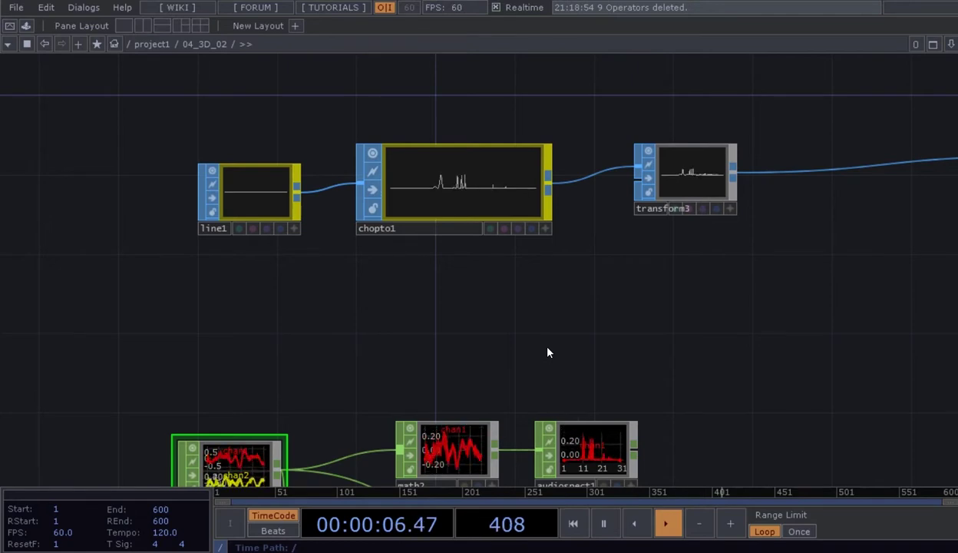
{"action": "scroll", "coordinate": [542, 283], "scroll_direction": "up", "scroll_amount": 3}
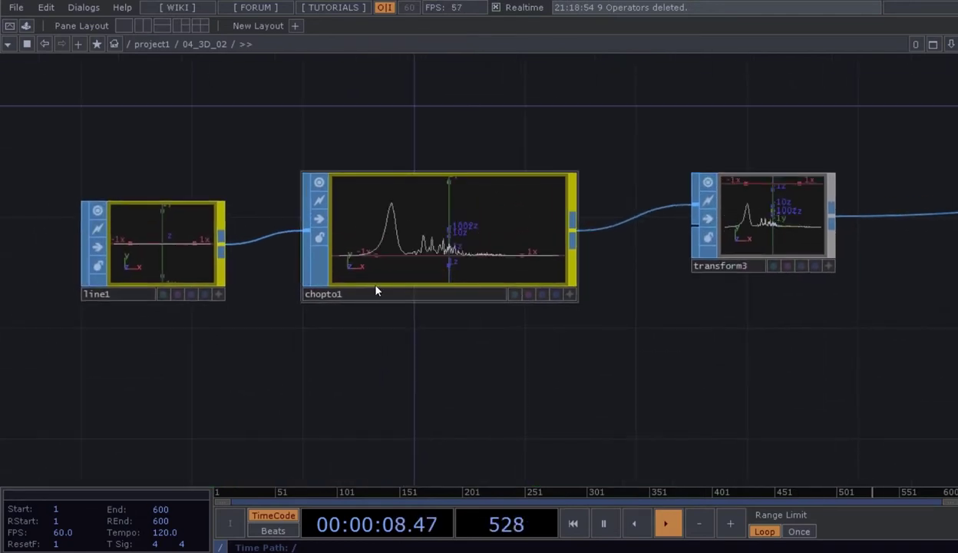
{"action": "scroll", "coordinate": [555, 322], "scroll_direction": "down", "scroll_amount": 2}
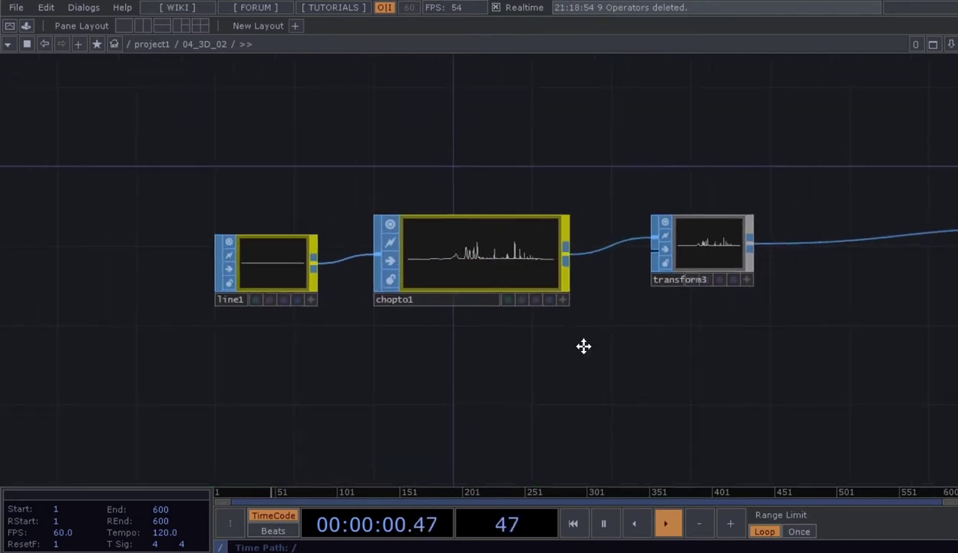
Examine the transform3 node placed between chopto1 and geo1.
{"action": "scroll", "coordinate": [576, 342], "scroll_direction": "right", "scroll_amount": 3}
{"action": "left_click_drag", "start_coordinate": [602, 336], "coordinate": [479, 347]}
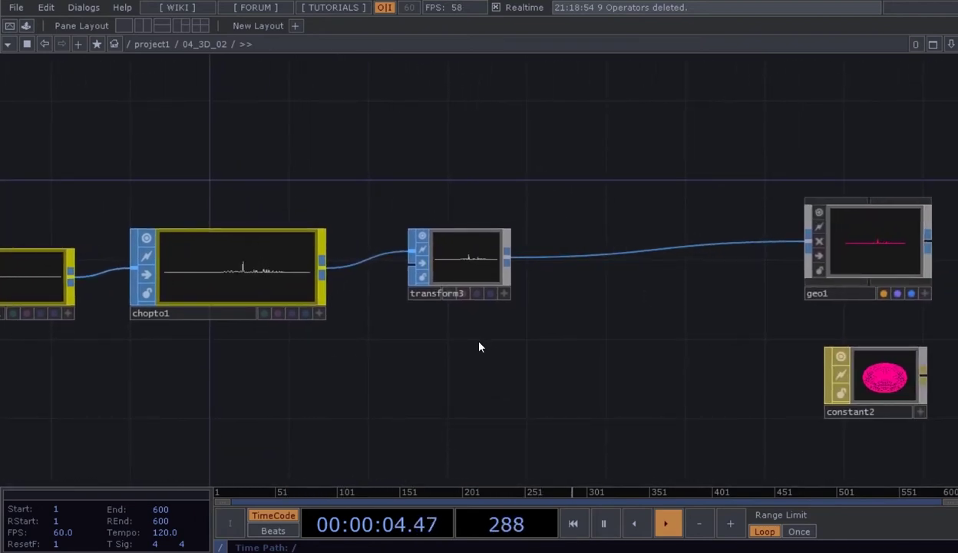
{"action": "scroll", "coordinate": [507, 346], "scroll_direction": "up", "scroll_amount": 5}
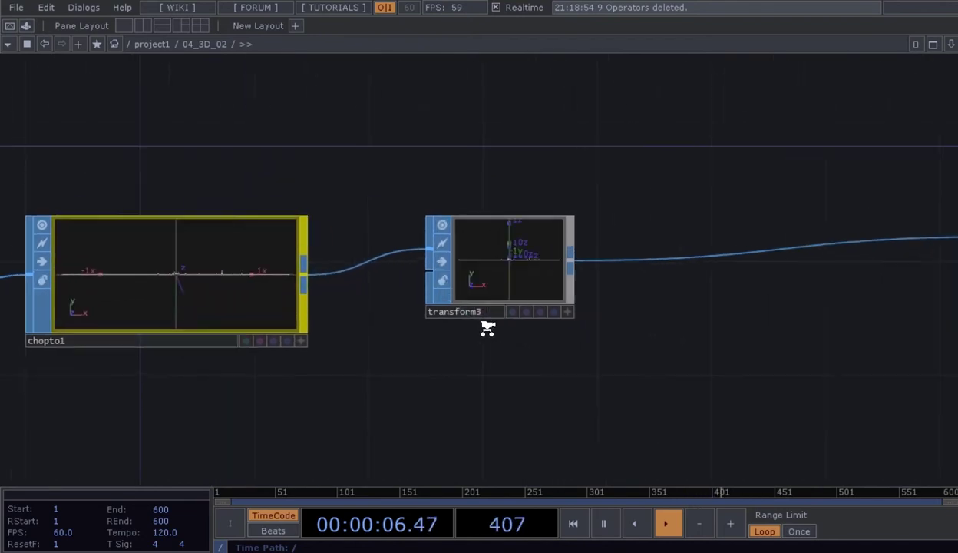
{"action": "left_click_drag", "start_coordinate": [591, 327], "coordinate": [550, 369]}
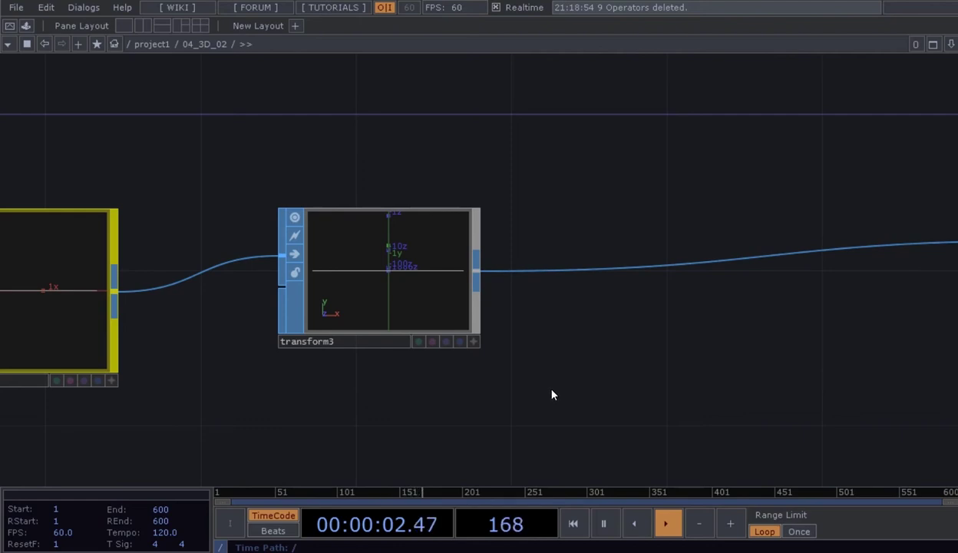
Examine the geo1 node and its constant2 material alongside the cam1, render1 and light1 nodes.
{"action": "left_click_drag", "start_coordinate": [590, 369], "coordinate": [420, 365]}
{"action": "middle_click_drag", "start_coordinate": [472, 372], "coordinate": [644, 387]}
{"action": "left_click_drag", "start_coordinate": [585, 381], "coordinate": [297, 362]}
{"action": "middle_click_drag", "start_coordinate": [539, 356], "coordinate": [764, 361]}
{"action": "left_click_drag", "start_coordinate": [649, 352], "coordinate": [426, 319]}
{"action": "scroll", "coordinate": [624, 327], "scroll_direction": "up", "scroll_amount": 3}
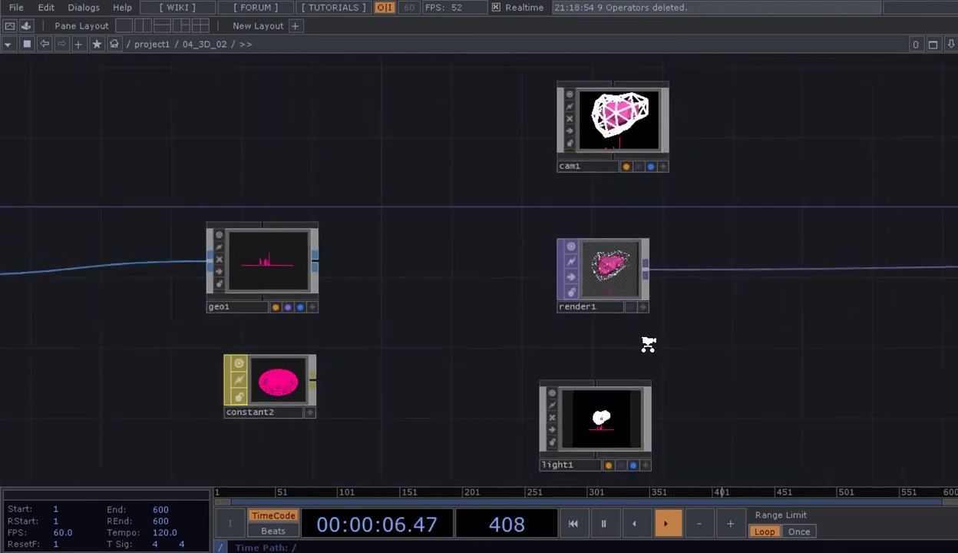
{"action": "scroll", "coordinate": [648, 343], "scroll_direction": "down", "scroll_amount": 3}
{"action": "left_click_drag", "start_coordinate": [681, 343], "coordinate": [713, 364]}
{"action": "scroll", "coordinate": [606, 218], "scroll_direction": "down", "scroll_amount": 2}
{"action": "scroll", "coordinate": [236, 310], "scroll_direction": "up", "scroll_amount": 2}
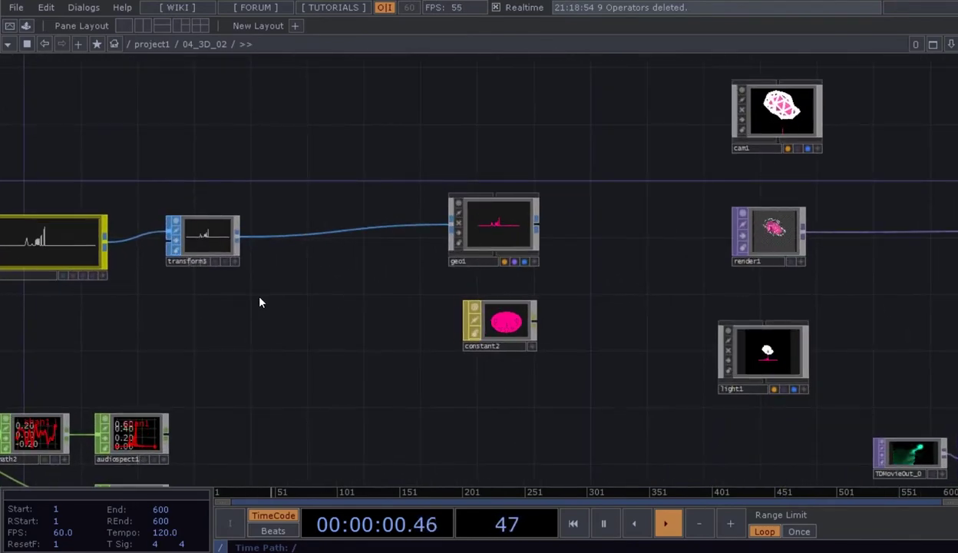
Review the complete line chain from line1 through chopto1 and transform3 to geo1, along with the compositing branch.
{"action": "scroll", "coordinate": [264, 297], "scroll_direction": "down", "scroll_amount": 3}
{"action": "left_click_drag", "start_coordinate": [265, 296], "coordinate": [174, 266]}
{"action": "scroll", "coordinate": [581, 324], "scroll_direction": "up", "scroll_amount": 2}
{"action": "scroll", "coordinate": [594, 323], "scroll_direction": "down", "scroll_amount": 2}
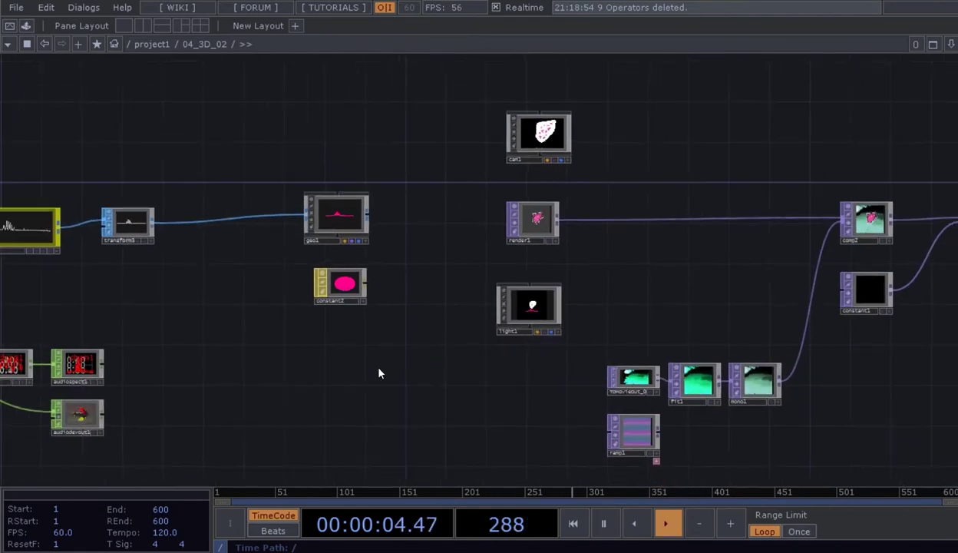
{"action": "left_click_drag", "start_coordinate": [254, 361], "coordinate": [537, 363]}
{"action": "scroll", "coordinate": [271, 253], "scroll_direction": "up", "scroll_amount": 2}
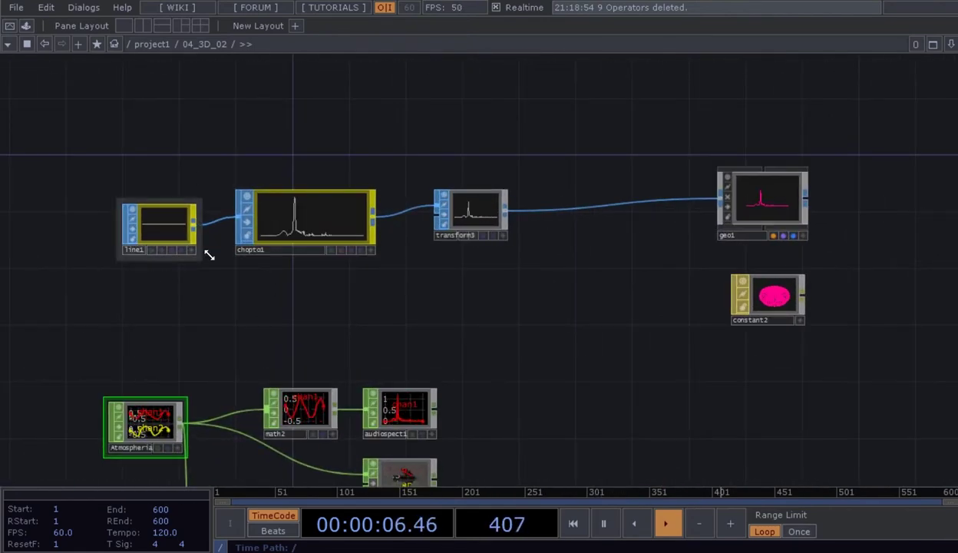
{"action": "left_click_drag", "start_coordinate": [283, 288], "coordinate": [331, 320]}
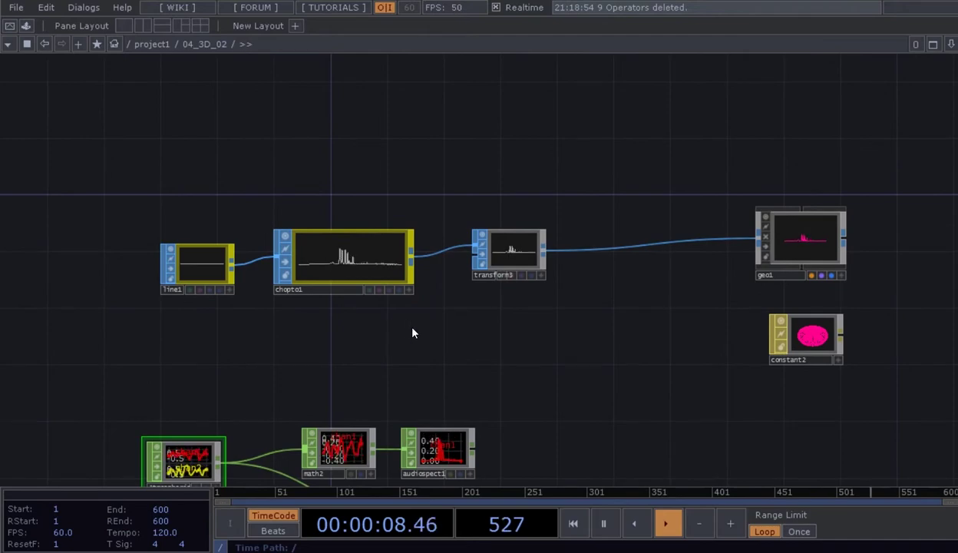
Look over the sphere network and examine the combined 3D shapes in the comp1 output.
{"action": "scroll", "coordinate": [496, 334], "scroll_direction": "down", "scroll_amount": 3}
{"action": "left_click_drag", "start_coordinate": [413, 237], "coordinate": [426, 362]}
{"action": "left_click_drag", "start_coordinate": [387, 302], "coordinate": [439, 350]}
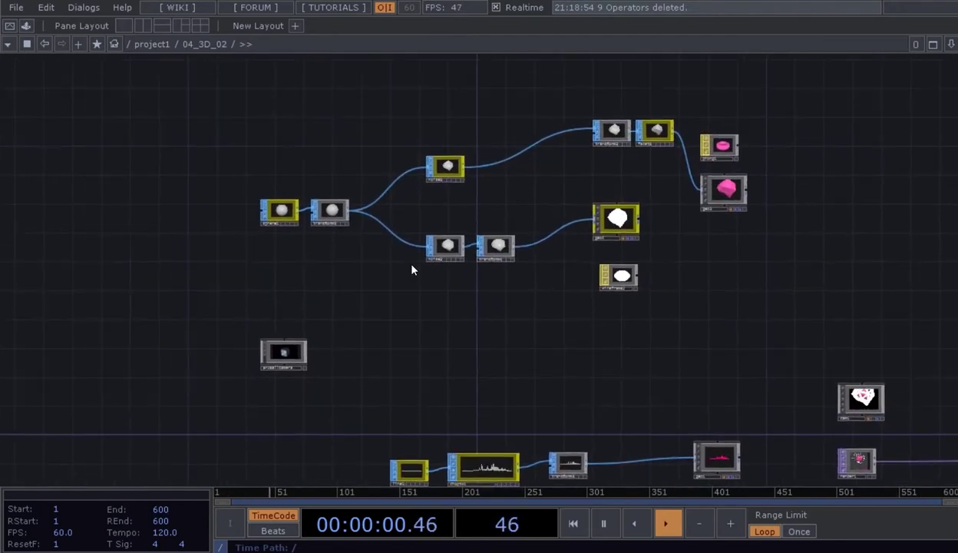
{"action": "left_click_drag", "start_coordinate": [528, 338], "coordinate": [261, 268]}
{"action": "left_click_drag", "start_coordinate": [640, 301], "coordinate": [377, 222]}
{"action": "scroll", "coordinate": [687, 323], "scroll_direction": "up", "scroll_amount": 3}
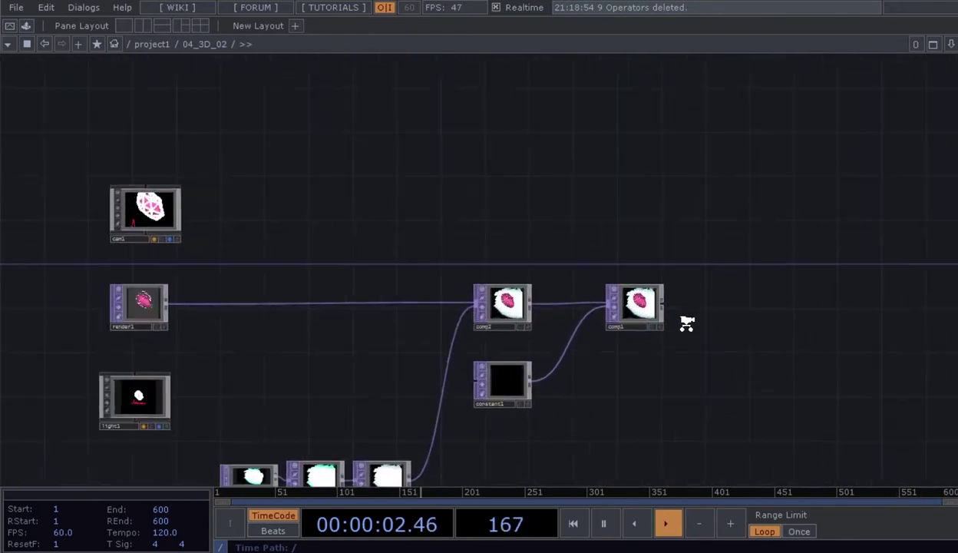
{"action": "scroll", "coordinate": [653, 311], "scroll_direction": "up", "scroll_amount": 10}
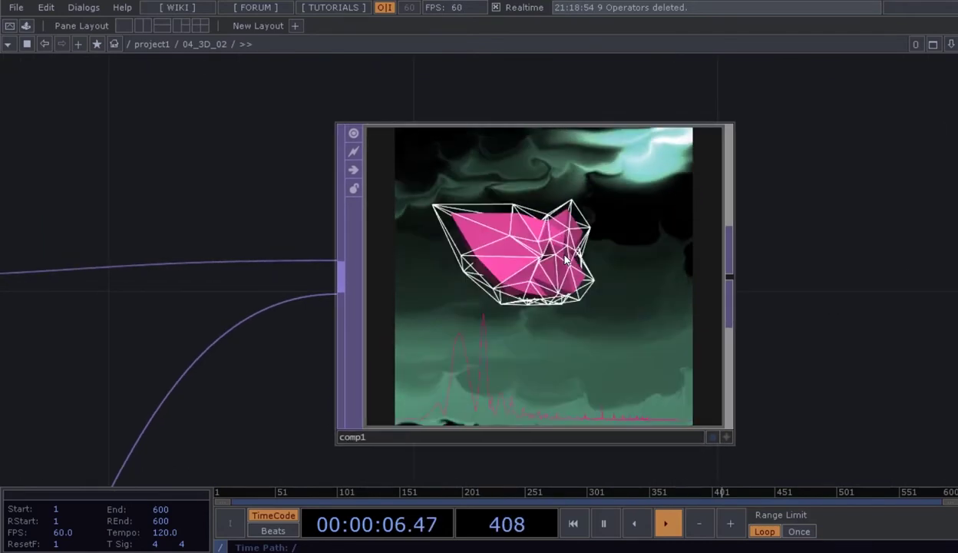
{"action": "scroll", "coordinate": [566, 259], "scroll_direction": "down", "scroll_amount": 10}
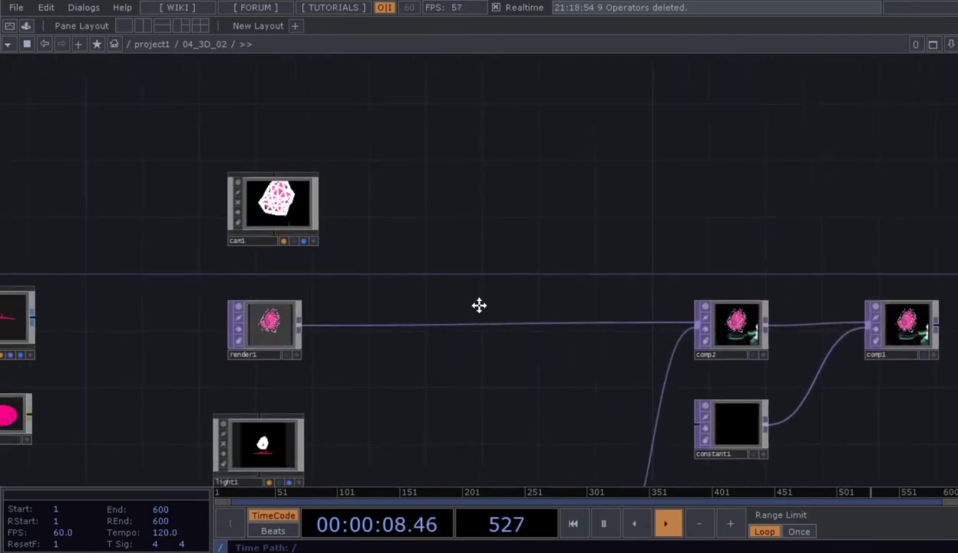
Examine the sphere1 and transform5 nodes and the branches they feed into noise1 and noise2.
{"action": "left_click_drag", "start_coordinate": [479, 305], "coordinate": [716, 327]}
{"action": "mouse_move", "coordinate": [340, 192]}
{"action": "left_mouse_down"}
{"action": "mouse_move", "coordinate": [416, 203]}
{"action": "mouse_move", "coordinate": [751, 187]}
{"action": "left_mouse_up"}
{"action": "left_click_drag", "start_coordinate": [343, 212], "coordinate": [773, 152]}
{"action": "mouse_move", "coordinate": [272, 229]}
{"action": "left_mouse_down"}
{"action": "mouse_move", "coordinate": [296, 281]}
{"action": "mouse_move", "coordinate": [254, 241]}
{"action": "left_mouse_up"}
{"action": "middle_click_drag", "start_coordinate": [500, 292], "coordinate": [495, 252]}
{"action": "left_click_drag", "start_coordinate": [483, 250], "coordinate": [485, 383]}
{"action": "middle_click_drag", "start_coordinate": [348, 144], "coordinate": [351, 206]}
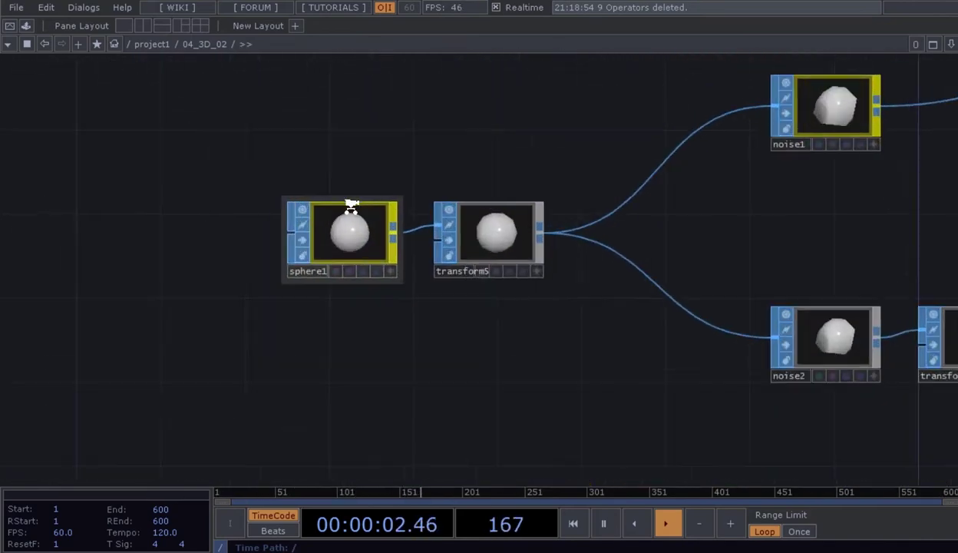
{"action": "scroll", "coordinate": [351, 205], "scroll_direction": "up", "scroll_amount": 5}
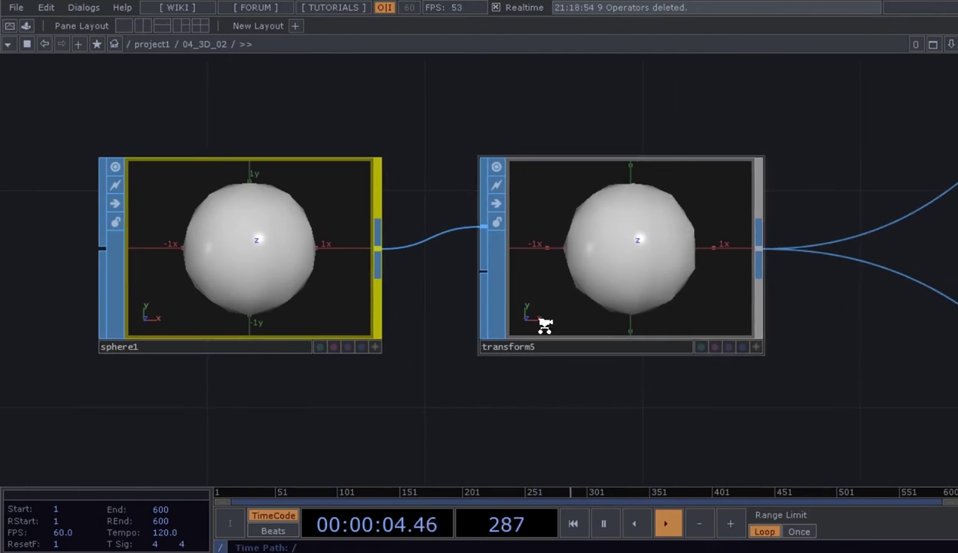
{"action": "scroll", "coordinate": [547, 325], "scroll_direction": "down", "scroll_amount": 2}
{"action": "scroll", "coordinate": [594, 322], "scroll_direction": "down", "scroll_amount": 2}
{"action": "mouse_move", "coordinate": [563, 385]}
{"action": "left_mouse_down"}
{"action": "mouse_move", "coordinate": [513, 404]}
{"action": "mouse_move", "coordinate": [396, 407]}
{"action": "left_mouse_up"}
{"action": "left_click_drag", "start_coordinate": [631, 320], "coordinate": [567, 337]}
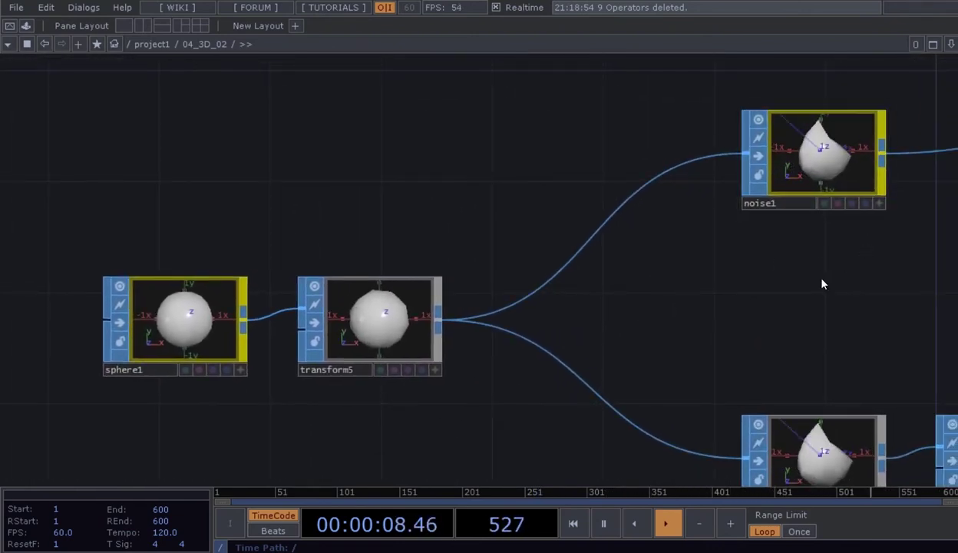
Trace the noise1 branch through transform2 and facet1 to geo3, and the noise2 branch through transform4 to geo4.
{"action": "left_click_drag", "start_coordinate": [822, 281], "coordinate": [798, 276]}
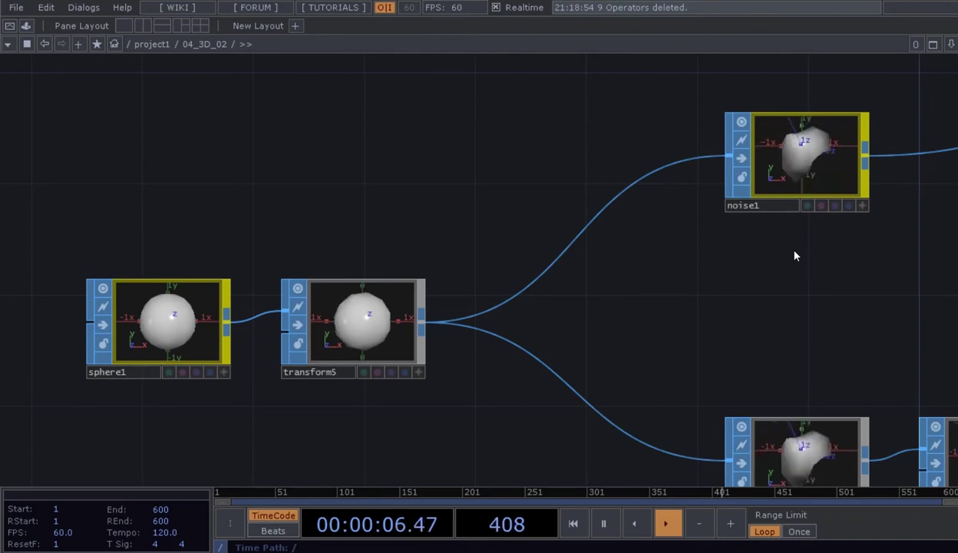
{"action": "left_click_drag", "start_coordinate": [719, 266], "coordinate": [319, 241]}
{"action": "scroll", "coordinate": [319, 240], "scroll_direction": "down", "scroll_amount": 3}
{"action": "left_click_drag", "start_coordinate": [530, 264], "coordinate": [321, 281]}
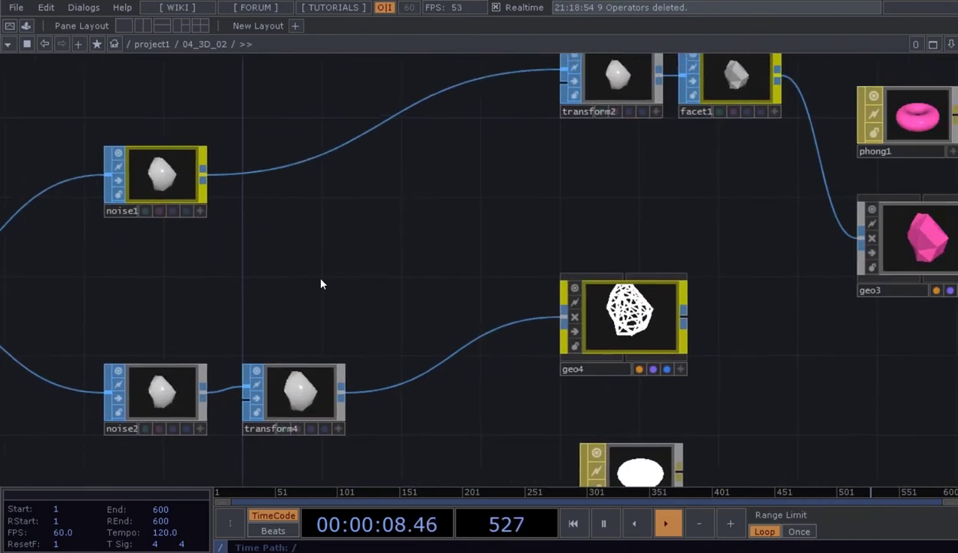
{"action": "left_click_drag", "start_coordinate": [653, 169], "coordinate": [460, 229]}
{"action": "scroll", "coordinate": [638, 248], "scroll_direction": "down", "scroll_amount": 3}
{"action": "left_click_drag", "start_coordinate": [545, 315], "coordinate": [548, 282]}
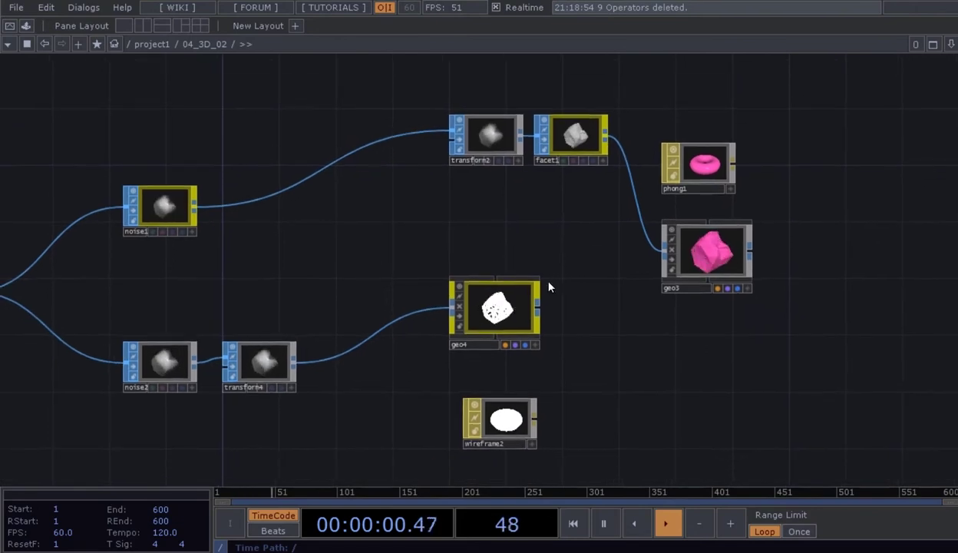
Examine the wireframe geometry in geo4 with its wireframe2 material and compare it with the faceted geo3.
{"action": "scroll", "coordinate": [289, 165], "scroll_direction": "up", "scroll_amount": 5}
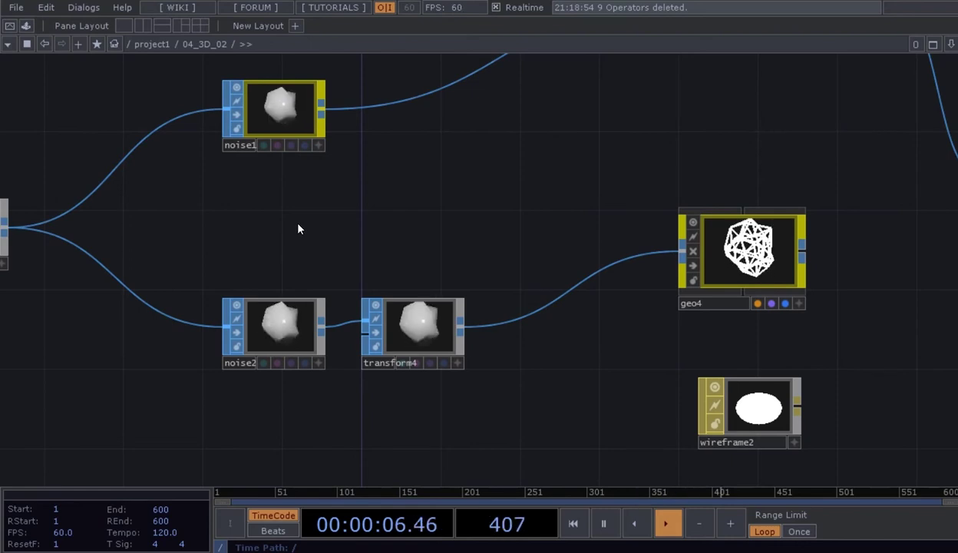
{"action": "left_click_drag", "start_coordinate": [471, 216], "coordinate": [421, 212]}
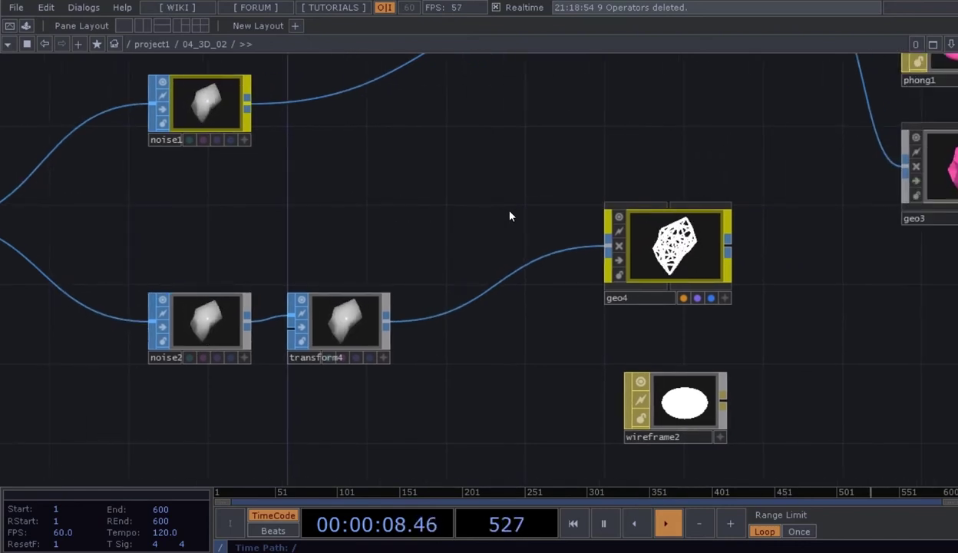
{"action": "left_click_drag", "start_coordinate": [509, 214], "coordinate": [444, 215]}
{"action": "scroll", "coordinate": [667, 285], "scroll_direction": "up", "scroll_amount": 3}
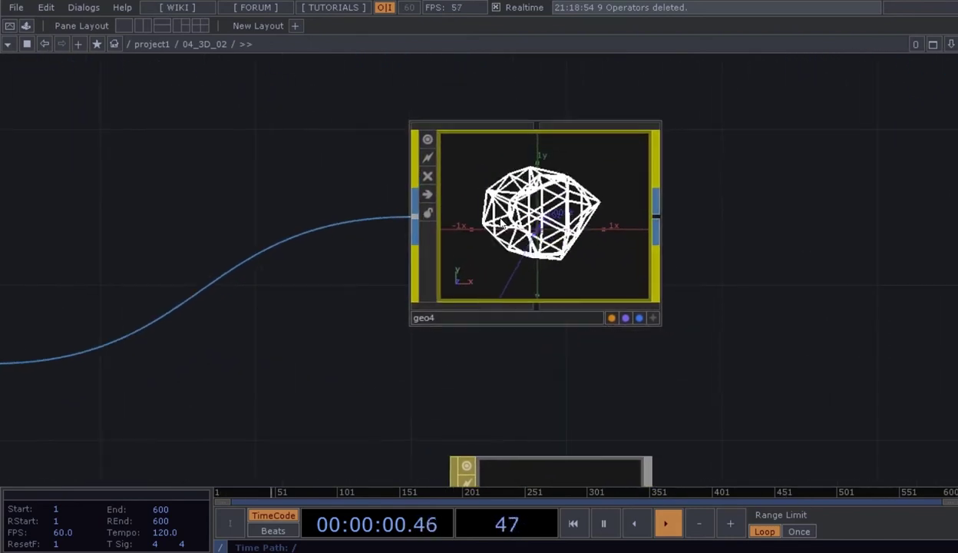
{"action": "scroll", "coordinate": [568, 274], "scroll_direction": "down", "scroll_amount": 3}
{"action": "left_click_drag", "start_coordinate": [728, 291], "coordinate": [628, 308]}
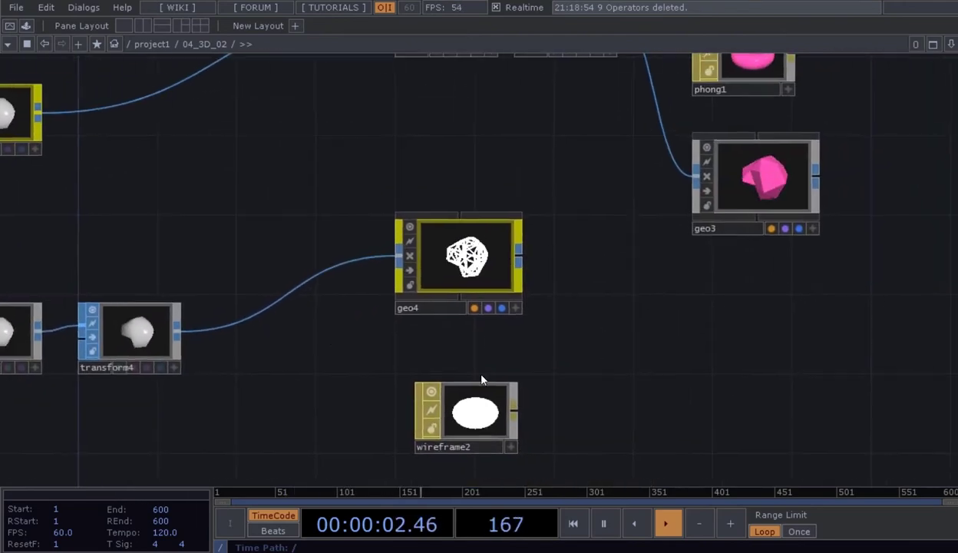
{"action": "scroll", "coordinate": [519, 260], "scroll_direction": "down", "scroll_amount": 2}
{"action": "left_click_drag", "start_coordinate": [565, 265], "coordinate": [559, 307]}
{"action": "scroll", "coordinate": [664, 271], "scroll_direction": "up", "scroll_amount": 3}
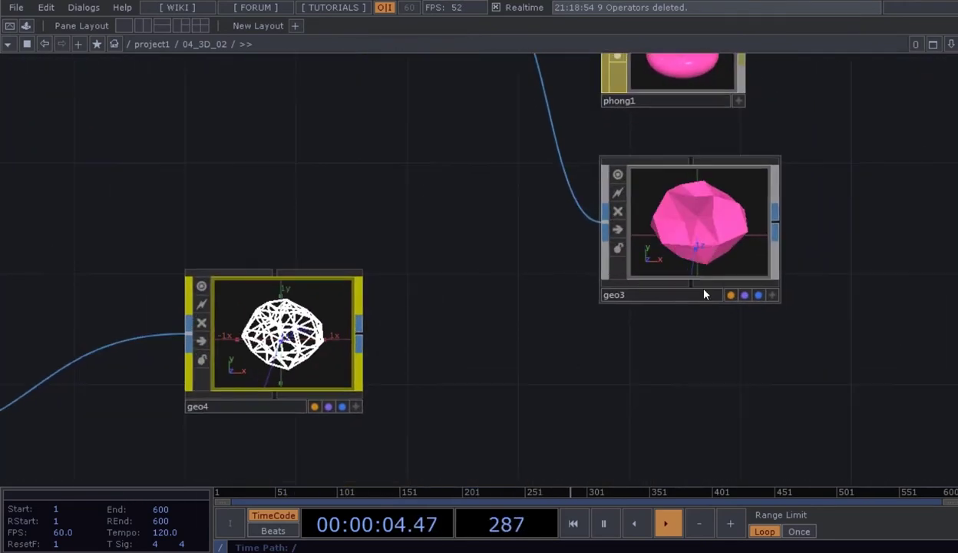
{"action": "left_click_drag", "start_coordinate": [464, 368], "coordinate": [519, 302]}
{"action": "scroll", "coordinate": [523, 276], "scroll_direction": "down", "scroll_amount": 7}
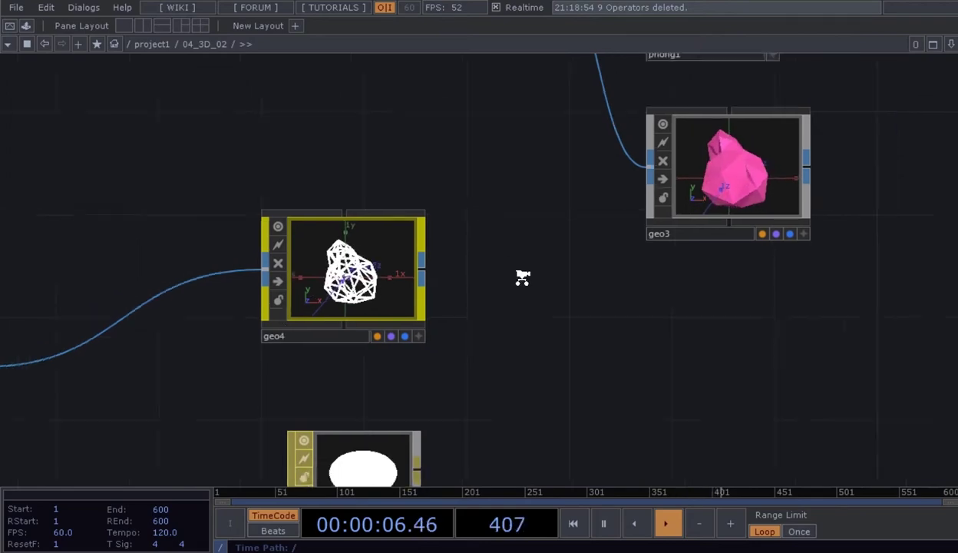
Revisit the audio nodes and the line chain from transform3 to geo1 with its constant2 material.
{"action": "left_click_drag", "start_coordinate": [539, 246], "coordinate": [572, 64]}
{"action": "scroll", "coordinate": [570, 353], "scroll_direction": "up", "scroll_amount": 2}
{"action": "scroll", "coordinate": [570, 353], "scroll_direction": "up", "scroll_amount": 3}
{"action": "left_click_drag", "start_coordinate": [469, 321], "coordinate": [587, 276]}
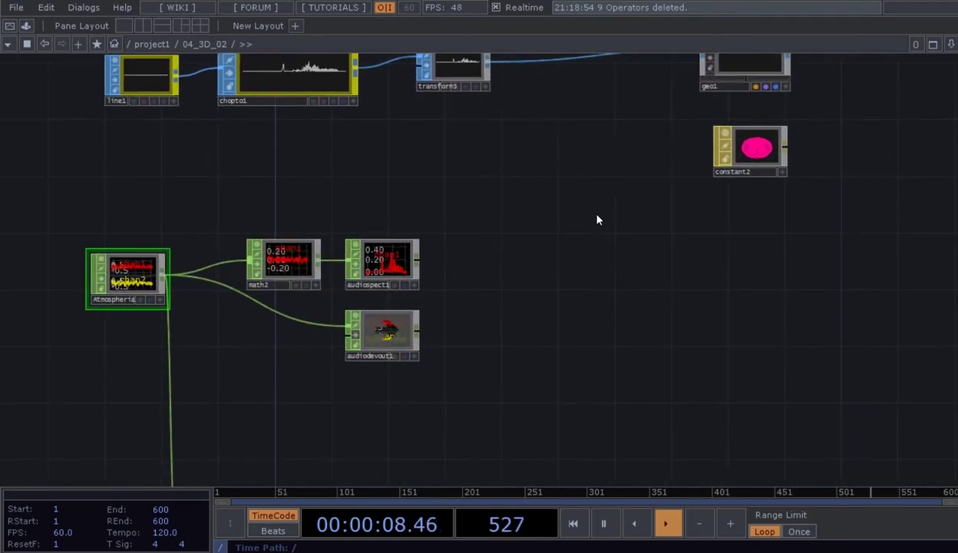
{"action": "left_click_drag", "start_coordinate": [720, 100], "coordinate": [559, 252]}
{"action": "scroll", "coordinate": [559, 252], "scroll_direction": "up", "scroll_amount": 3}
{"action": "scroll", "coordinate": [770, 207], "scroll_direction": "down", "scroll_amount": 2}
{"action": "left_click_drag", "start_coordinate": [770, 207], "coordinate": [726, 281]}
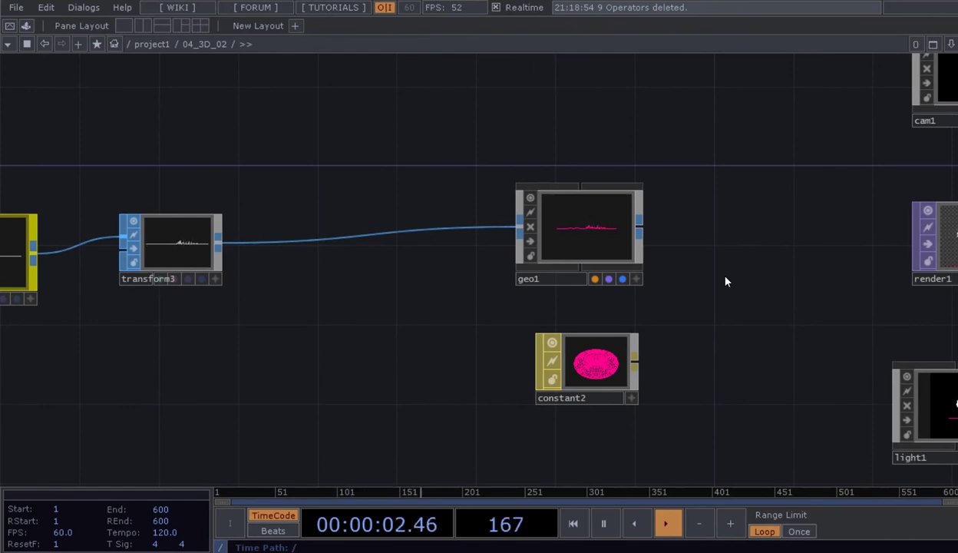
Examine the render1 output that combines the wireframe shape, the faceted shape and the audio line.
{"action": "scroll", "coordinate": [726, 277], "scroll_direction": "down", "scroll_amount": 2}
{"action": "scroll", "coordinate": [747, 237], "scroll_direction": "down", "scroll_amount": 1}
{"action": "left_click_drag", "start_coordinate": [746, 237], "coordinate": [462, 286]}
{"action": "scroll", "coordinate": [635, 322], "scroll_direction": "up", "scroll_amount": 2}
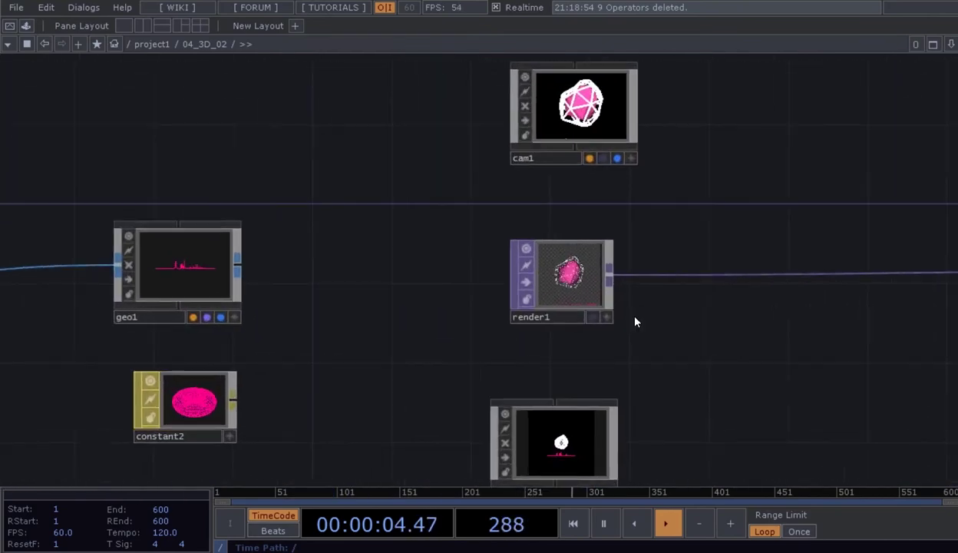
{"action": "scroll", "coordinate": [635, 321], "scroll_direction": "up", "scroll_amount": 2}
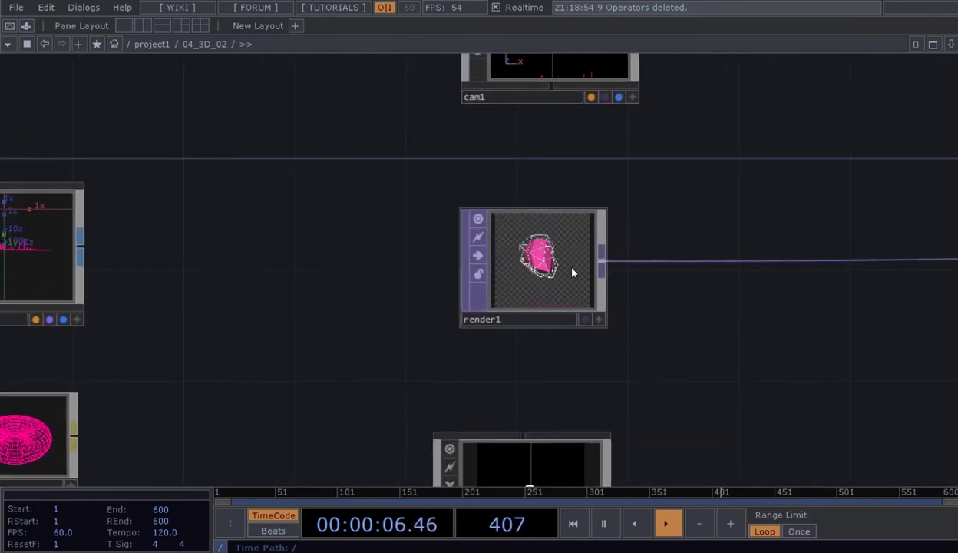
{"action": "scroll", "coordinate": [572, 272], "scroll_direction": "up", "scroll_amount": 2}
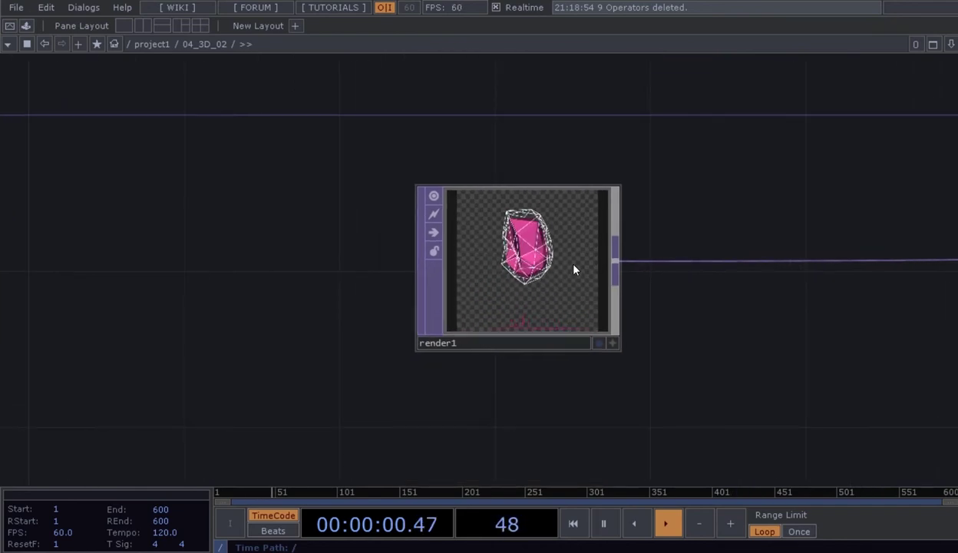
{"action": "scroll", "coordinate": [601, 319], "scroll_direction": "up", "scroll_amount": 2}
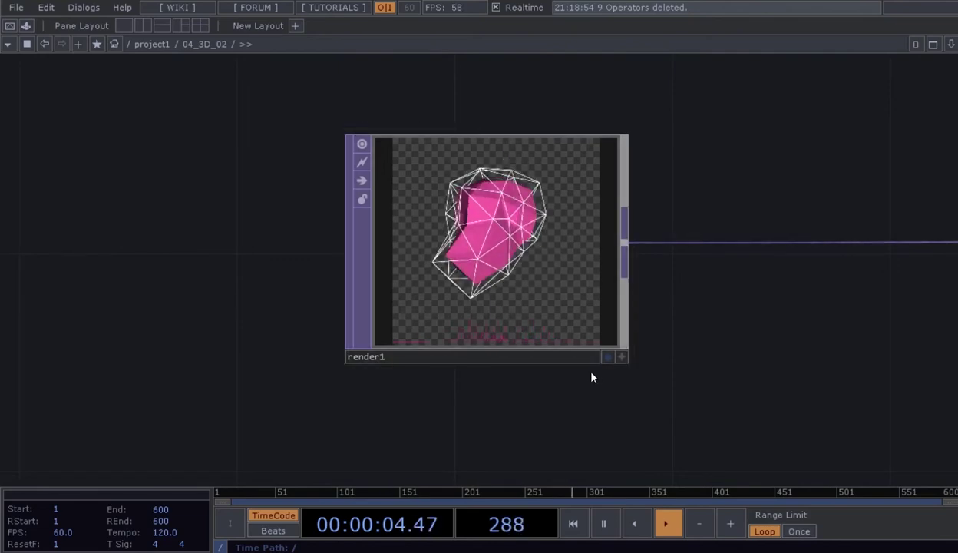
{"action": "scroll", "coordinate": [614, 380], "scroll_direction": "down", "scroll_amount": 3}
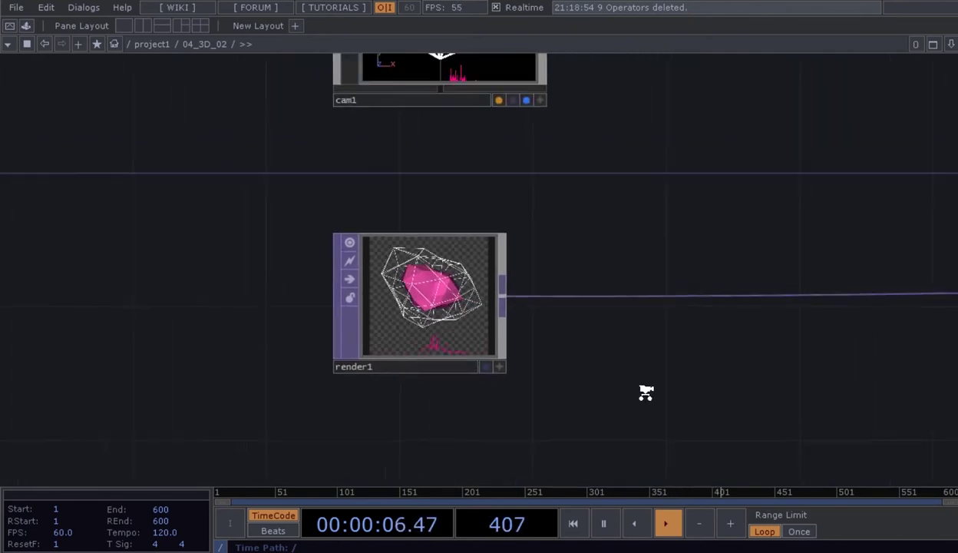
Select the TDMovieOut_0 movie node and examine the background branch through fit1 and mono1.
{"action": "scroll", "coordinate": [645, 393], "scroll_direction": "down", "scroll_amount": 3}
{"action": "left_click_drag", "start_coordinate": [646, 392], "coordinate": [332, 361]}
{"action": "scroll", "coordinate": [463, 323], "scroll_direction": "down", "scroll_amount": 2}
{"action": "left_click_drag", "start_coordinate": [463, 324], "coordinate": [277, 220]}
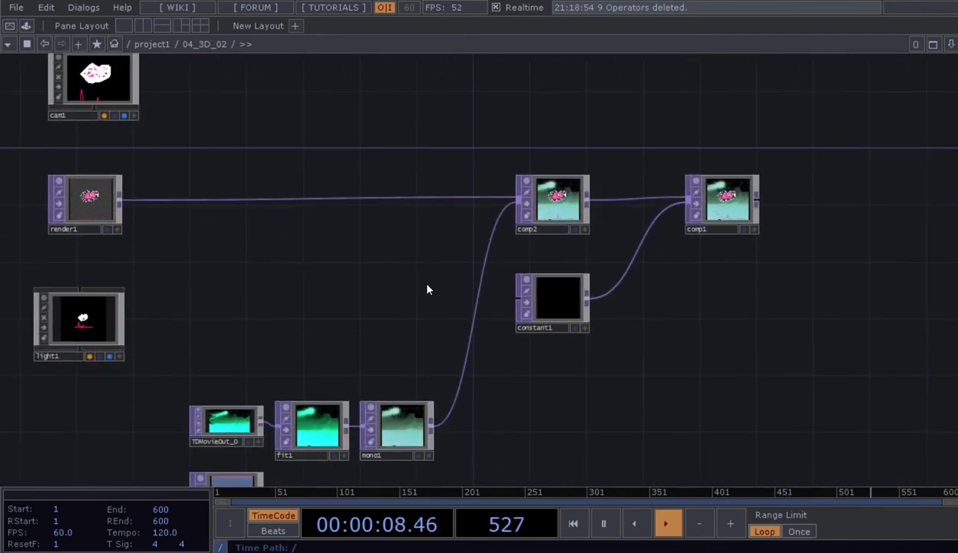
{"action": "scroll", "coordinate": [440, 212], "scroll_direction": "up", "scroll_amount": 2}
{"action": "scroll", "coordinate": [359, 342], "scroll_direction": "up", "scroll_amount": 3}
{"action": "scroll", "coordinate": [240, 274], "scroll_direction": "up", "scroll_amount": 3}
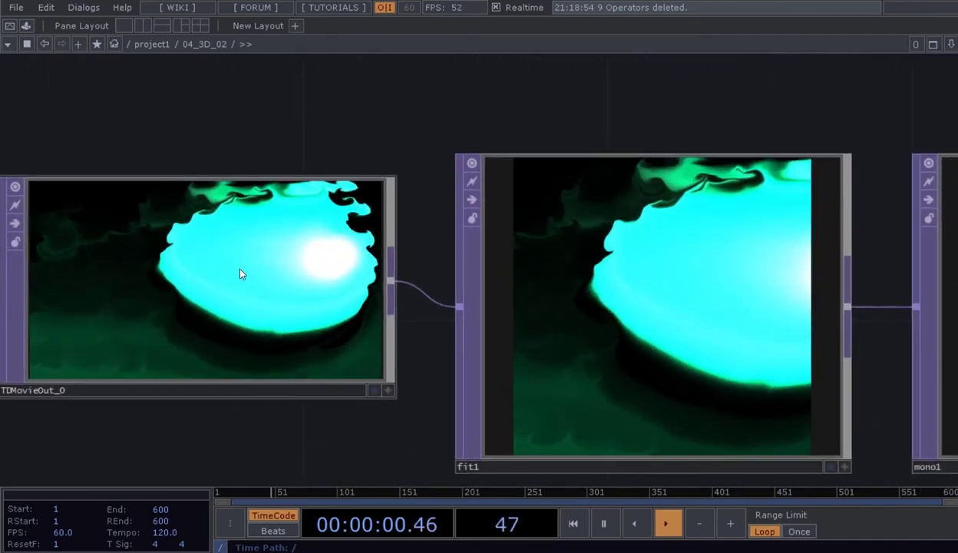
{"action": "left_click", "coordinate": [246, 271]}
{"action": "left_click_drag", "start_coordinate": [324, 114], "coordinate": [414, 108]}
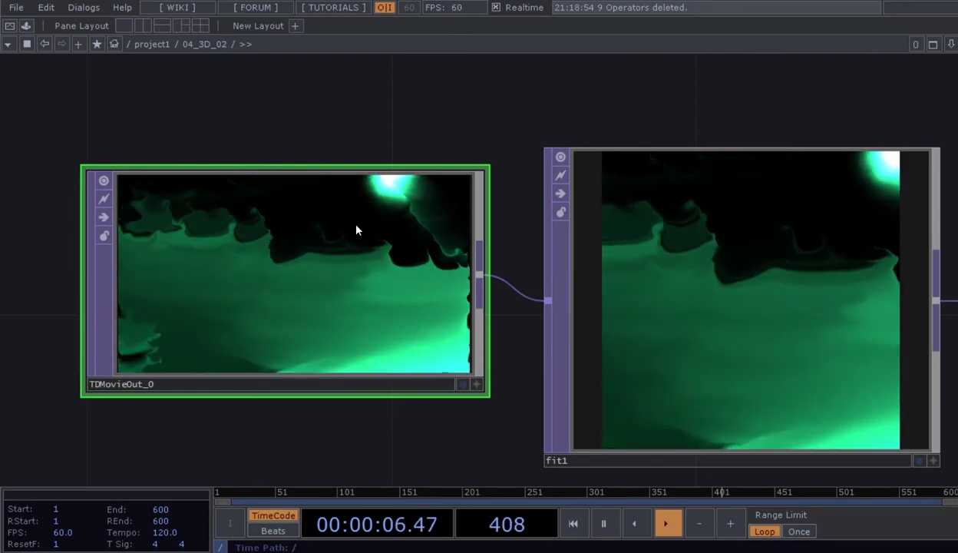
{"action": "scroll", "coordinate": [357, 229], "scroll_direction": "down", "scroll_amount": 4}
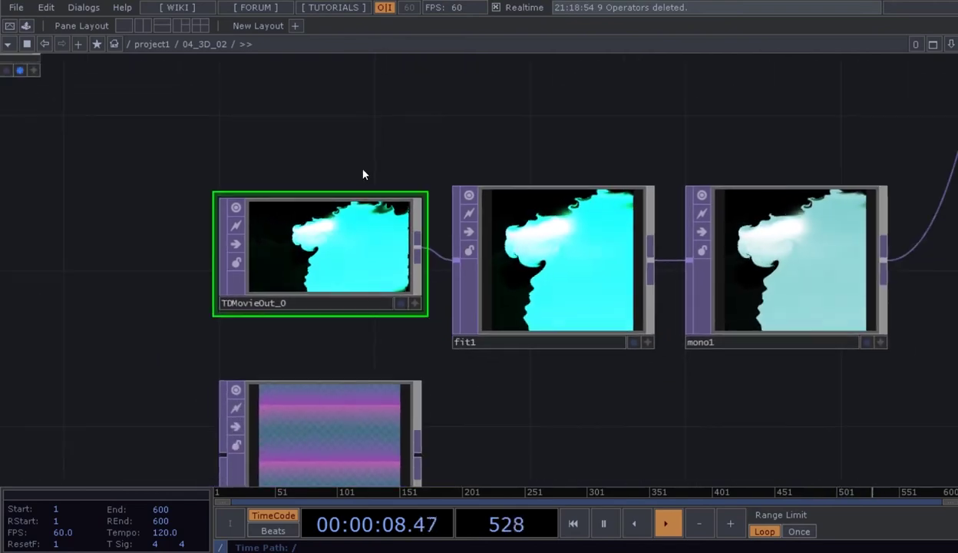
{"action": "left_click_drag", "start_coordinate": [355, 160], "coordinate": [313, 192]}
{"action": "scroll", "coordinate": [399, 167], "scroll_direction": "down", "scroll_amount": 3}
{"action": "left_click_drag", "start_coordinate": [503, 152], "coordinate": [447, 279]}
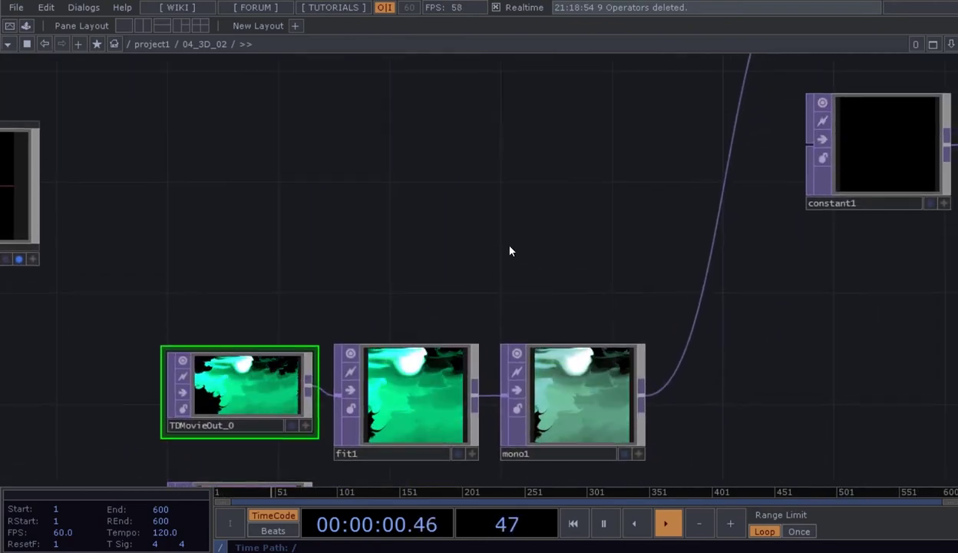
Follow the background branch into comp2 and examine the composite of the rendered shapes over the movie.
{"action": "scroll", "coordinate": [513, 244], "scroll_direction": "down", "scroll_amount": 1}
{"action": "left_click_drag", "start_coordinate": [544, 164], "coordinate": [404, 304]}
{"action": "scroll", "coordinate": [430, 292], "scroll_direction": "down", "scroll_amount": 1}
{"action": "scroll", "coordinate": [649, 193], "scroll_direction": "up", "scroll_amount": 4}
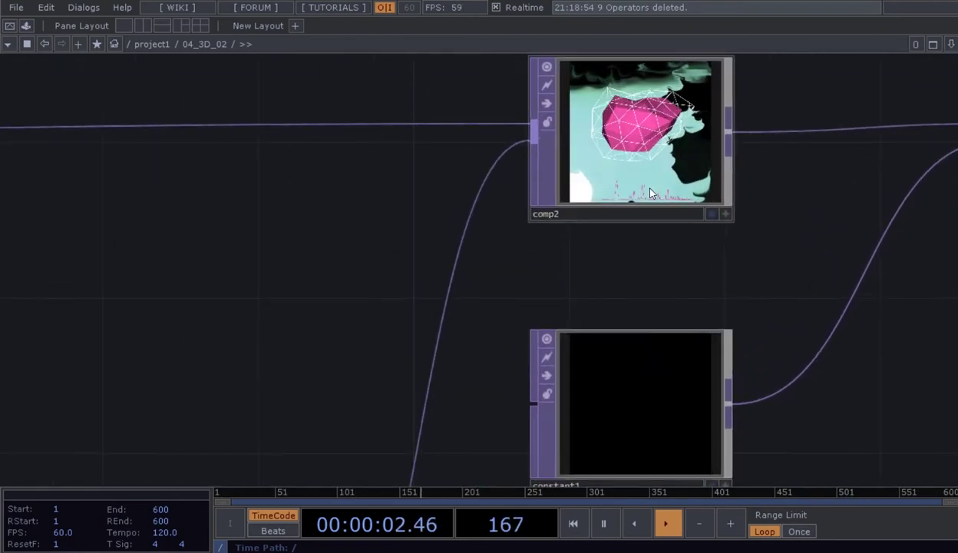
{"action": "left_click_drag", "start_coordinate": [602, 294], "coordinate": [565, 345]}
{"action": "scroll", "coordinate": [652, 187], "scroll_direction": "up", "scroll_amount": 3}
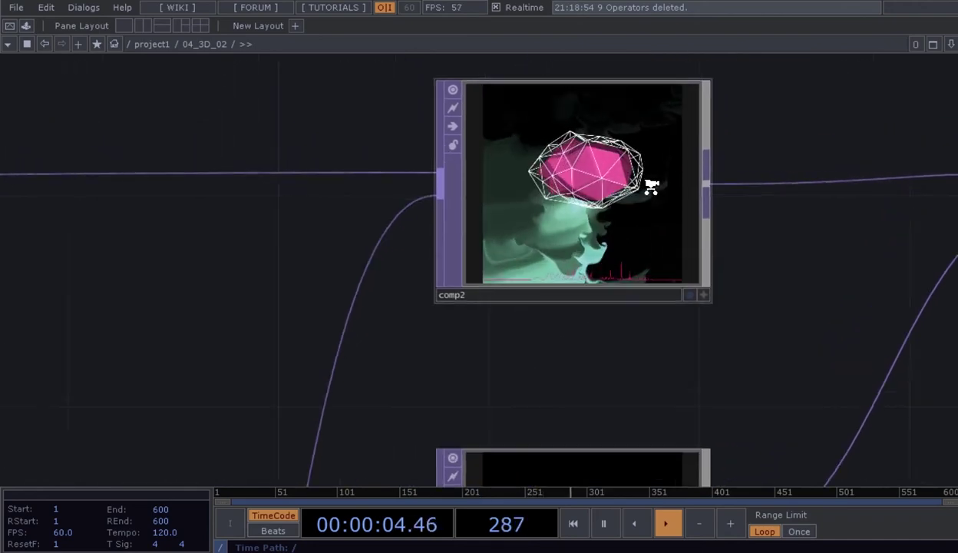
{"action": "scroll", "coordinate": [649, 187], "scroll_direction": "up", "scroll_amount": 3}
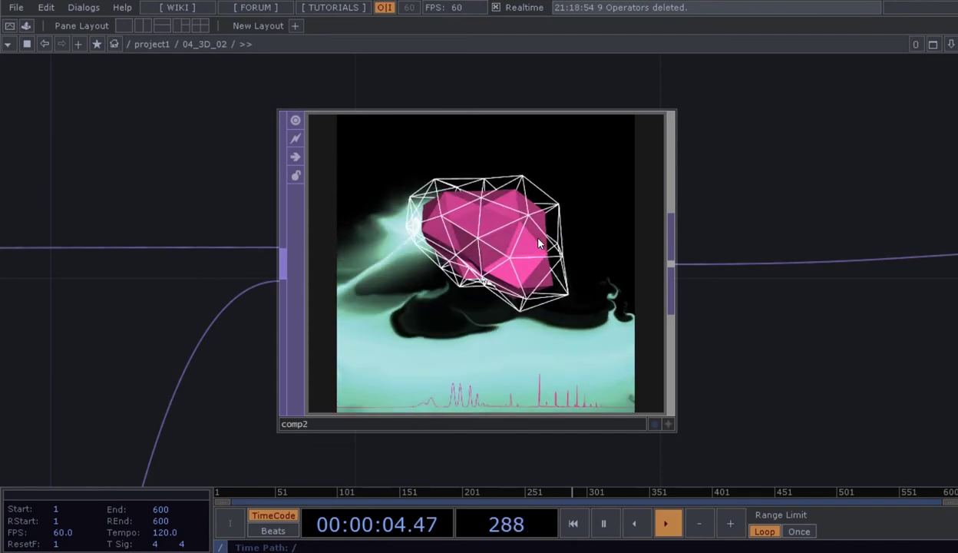
{"action": "left_click_drag", "start_coordinate": [716, 373], "coordinate": [730, 331]}
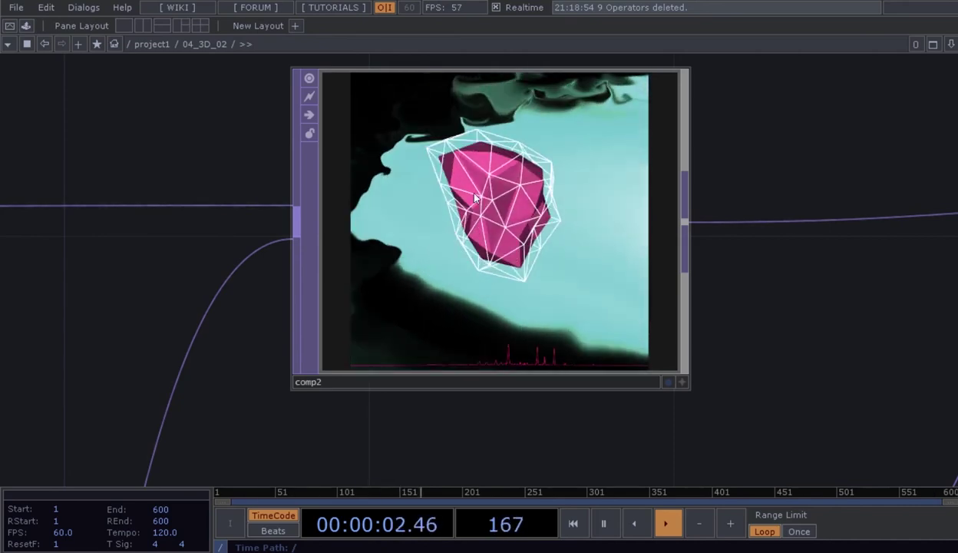
{"action": "scroll", "coordinate": [552, 281], "scroll_direction": "down", "scroll_amount": 4}
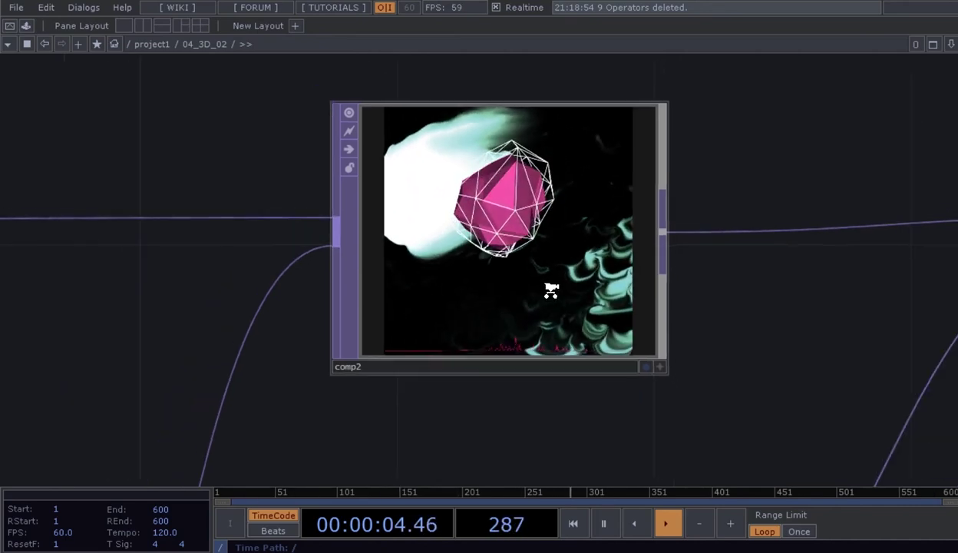
{"action": "scroll", "coordinate": [587, 323], "scroll_direction": "up", "scroll_amount": 4}
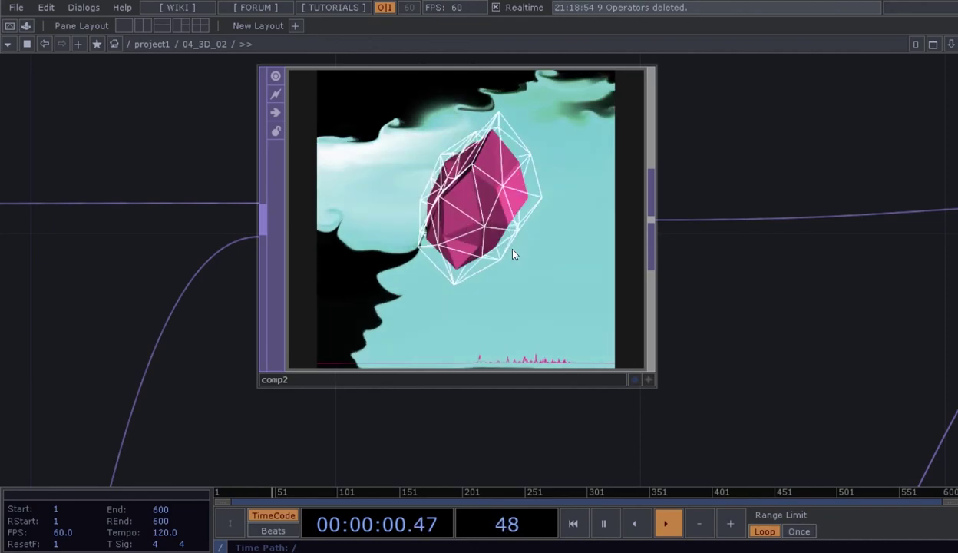
{"action": "scroll", "coordinate": [515, 252], "scroll_direction": "down", "scroll_amount": 5}
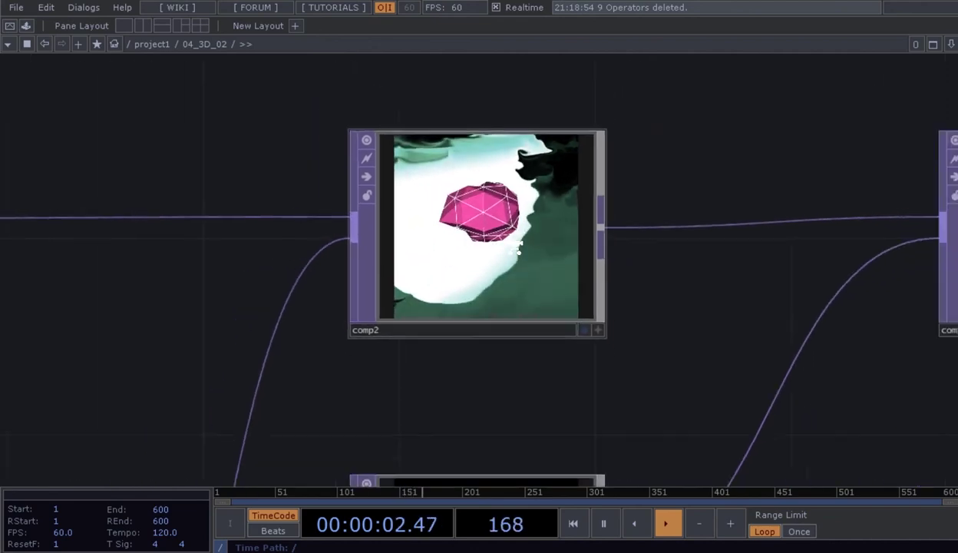